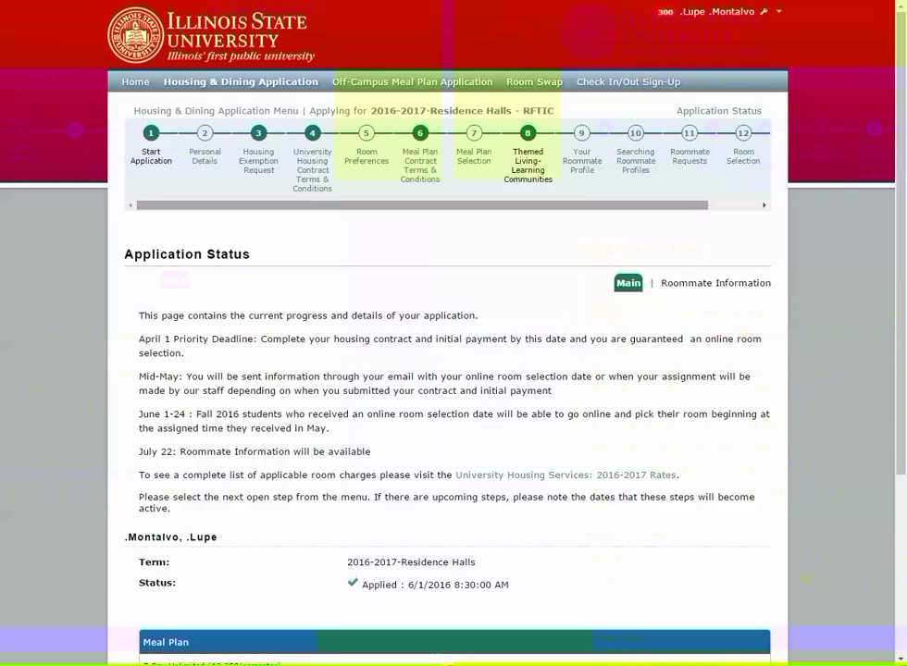
# Open the Room Selection step of the housing application and check the University Housing Services 2016-2017 room rates.
pyautogui.hscroll(1, 447, 162)
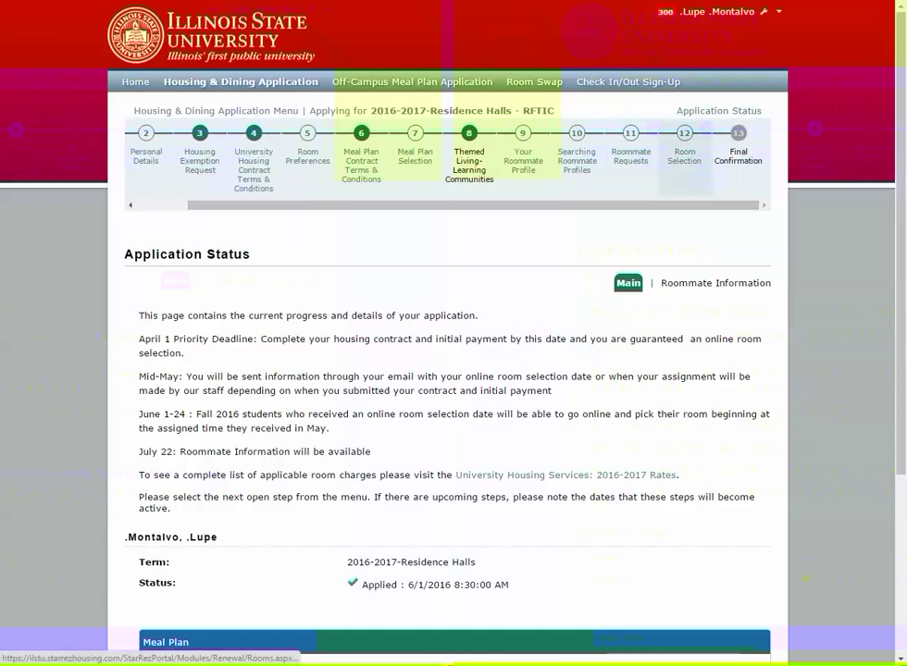
pyautogui.click(685, 148)
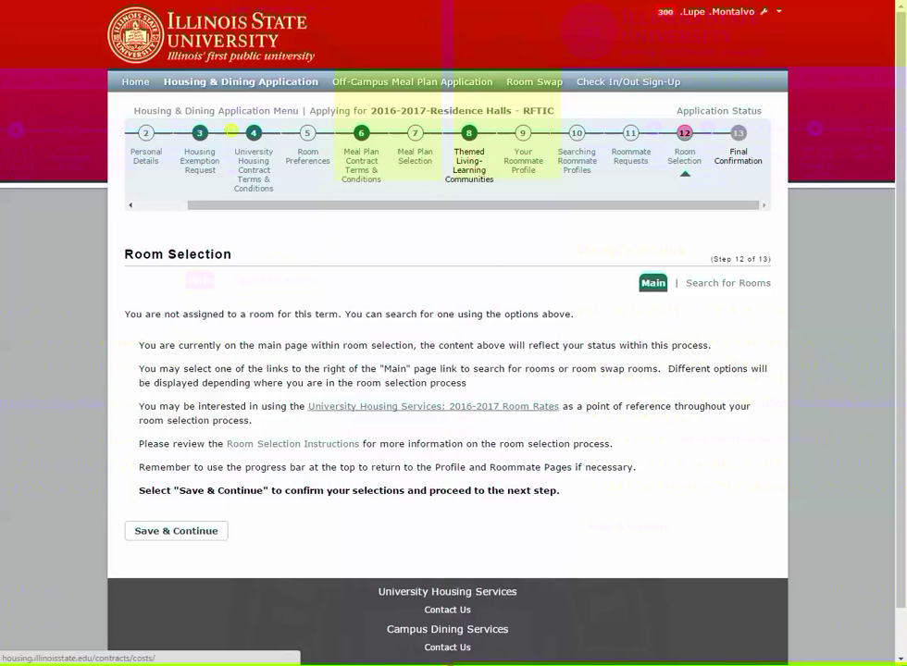
pyautogui.click(433, 406)
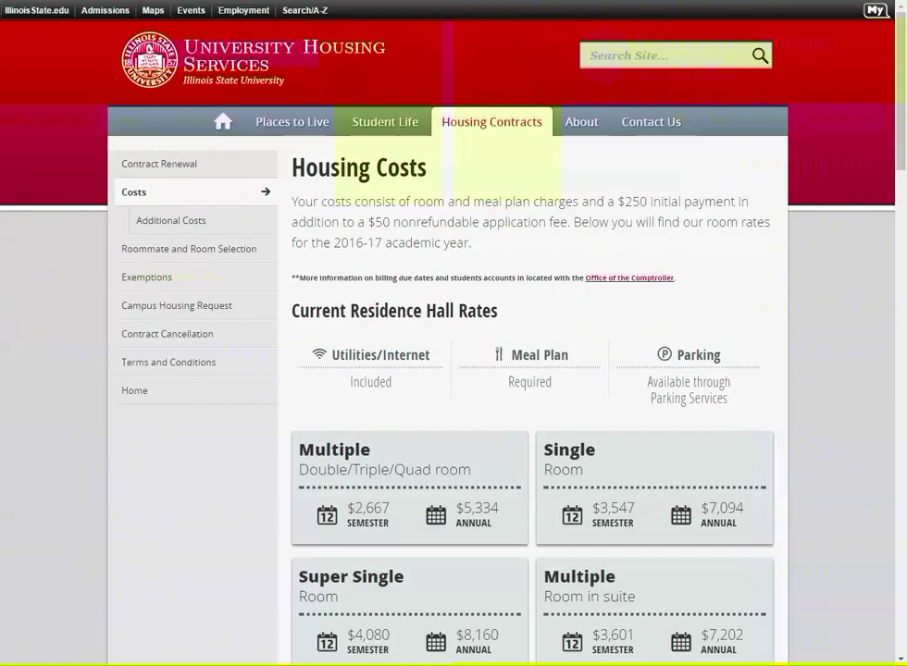
pyautogui.scroll(-3, 454, 370)
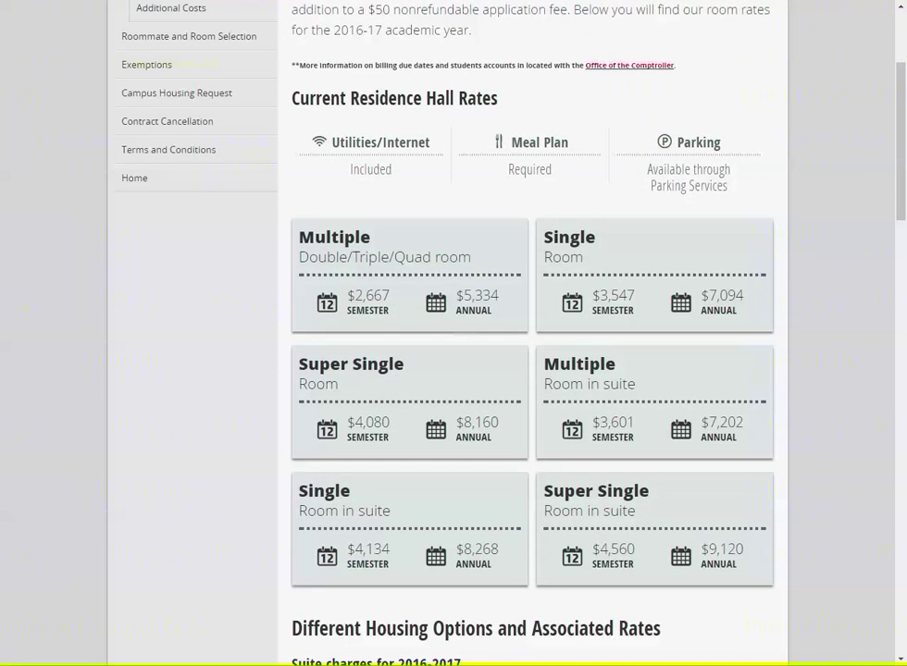
pyautogui.hotkey('ctrl', 'w')
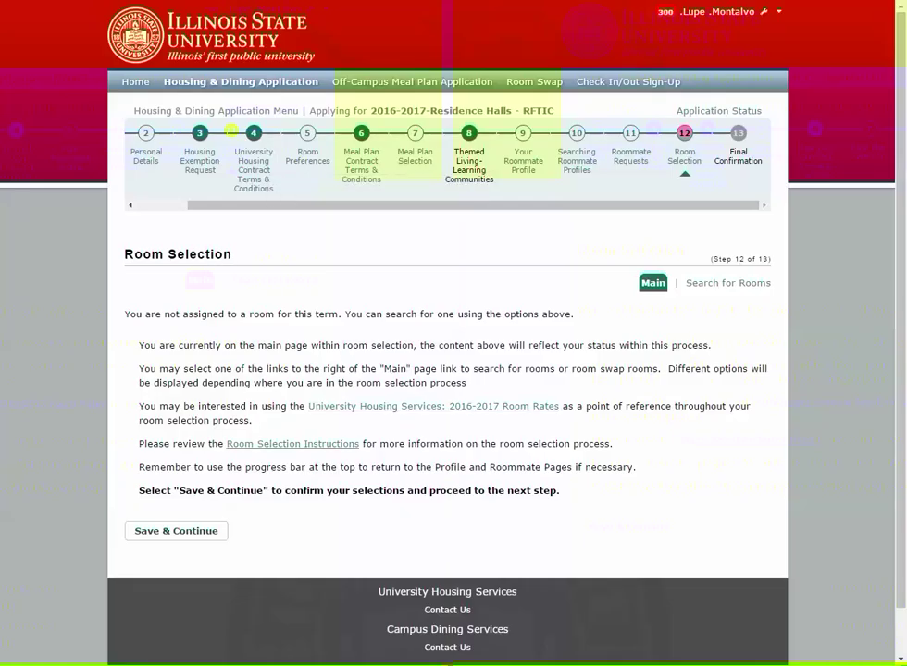
# Read through the Room Selection Instructions document, then return to the Room Selection page.
pyautogui.click(292, 444)
pyautogui.scroll(-5, 447, 352)
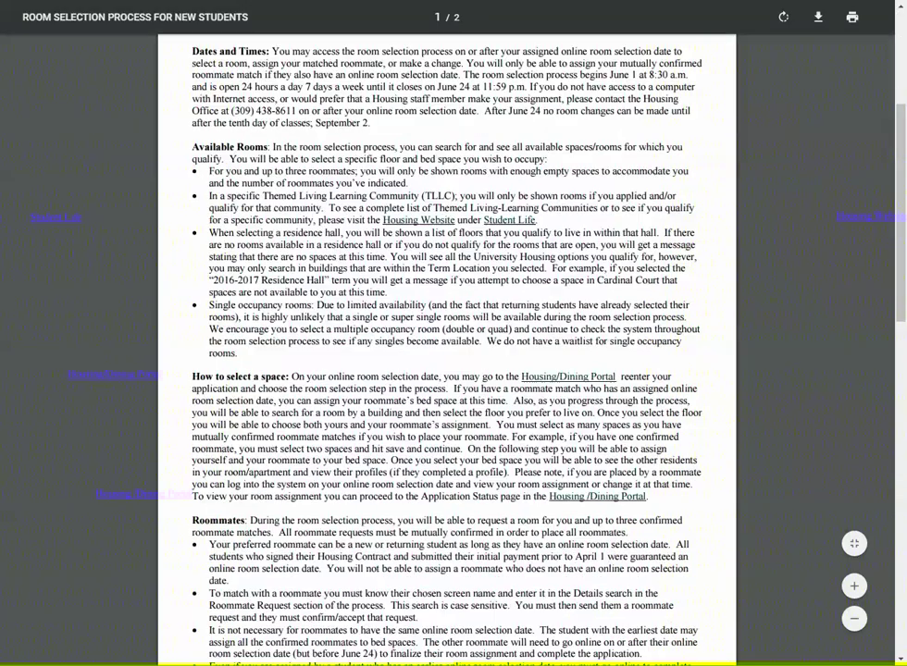
pyautogui.scroll(-15, 447, 352)
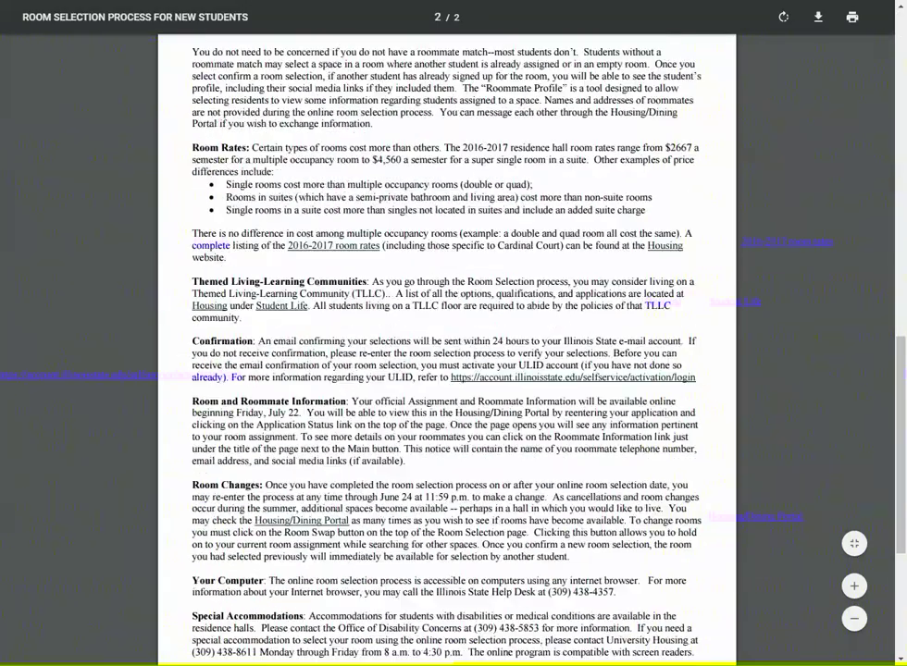
pyautogui.scroll(15, 447, 352)
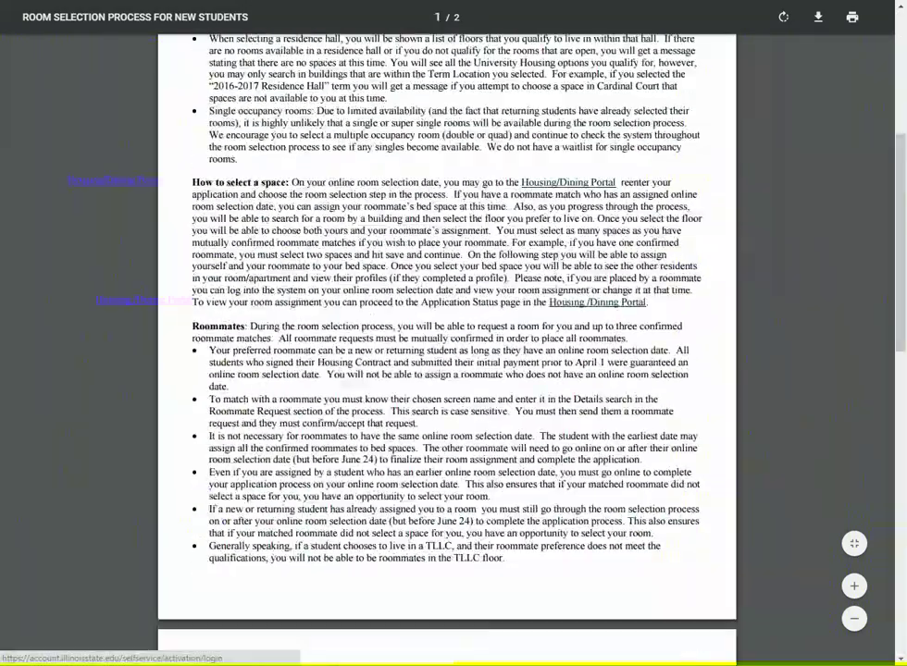
pyautogui.hotkey('ctrl', 'w')
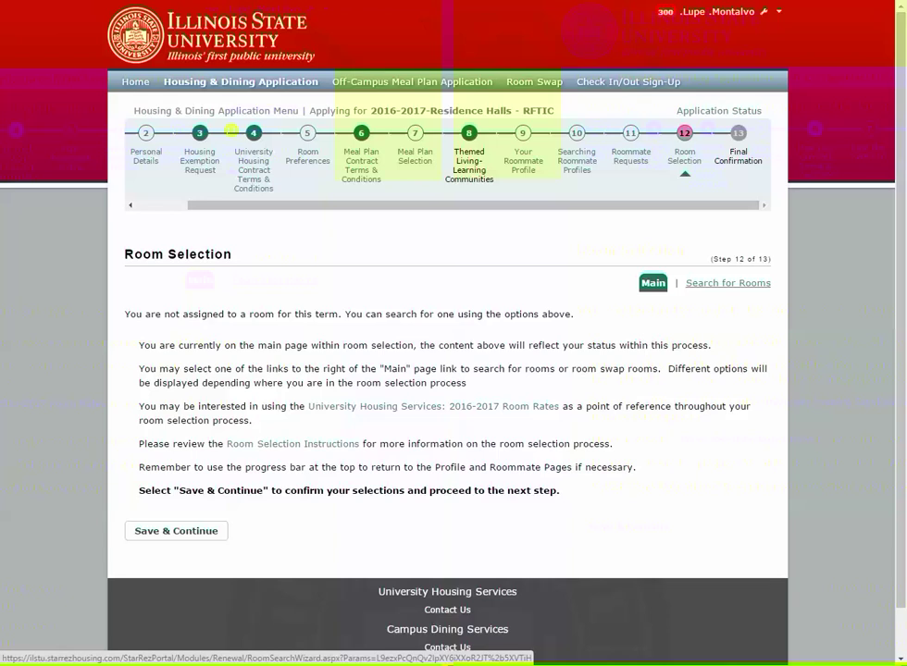
# Start a room search, look through the building list and choose East Campus-Hewett.
pyautogui.click(727, 284)
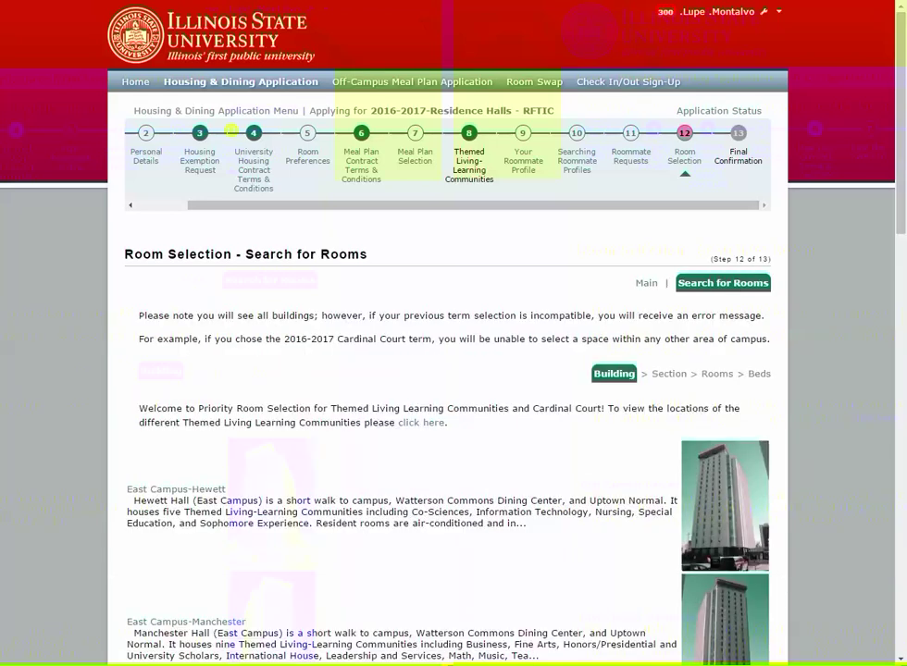
pyautogui.scroll(-3, 453, 370)
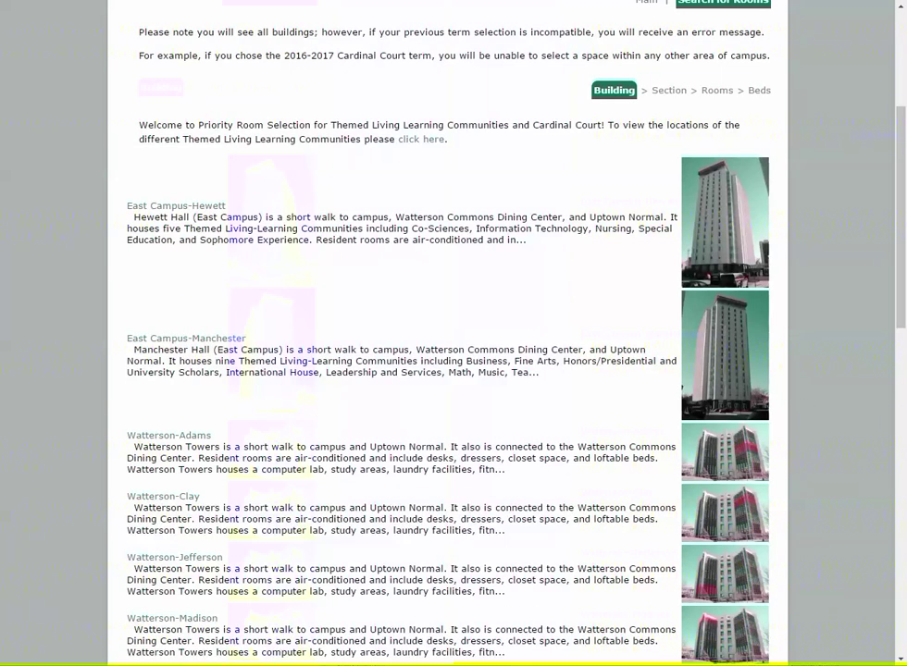
pyautogui.scroll(-1, 454, 370)
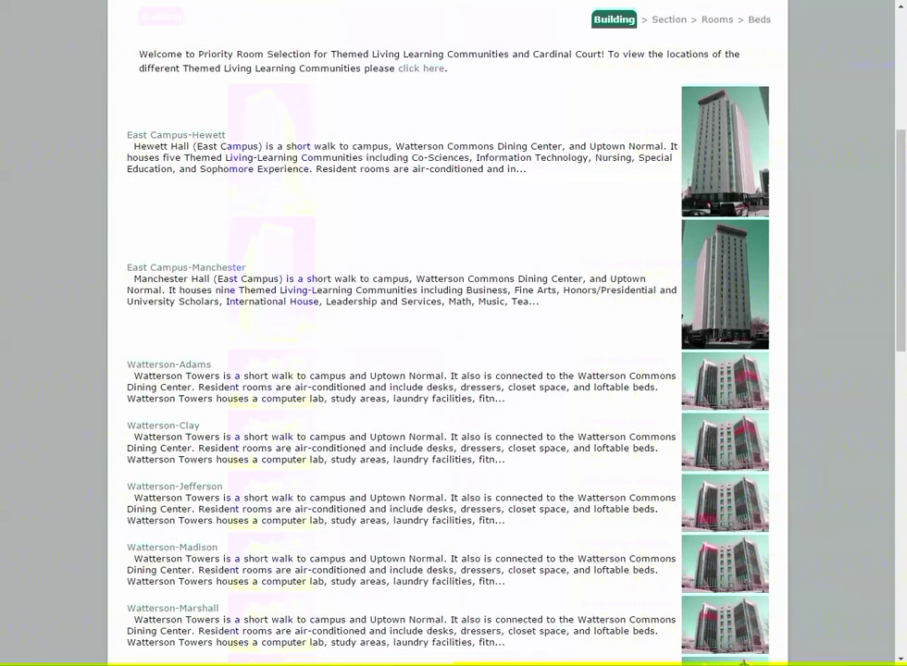
pyautogui.scroll(-2, 453, 370)
pyautogui.scroll(2, 453, 370)
pyautogui.scroll(2, 453, 370)
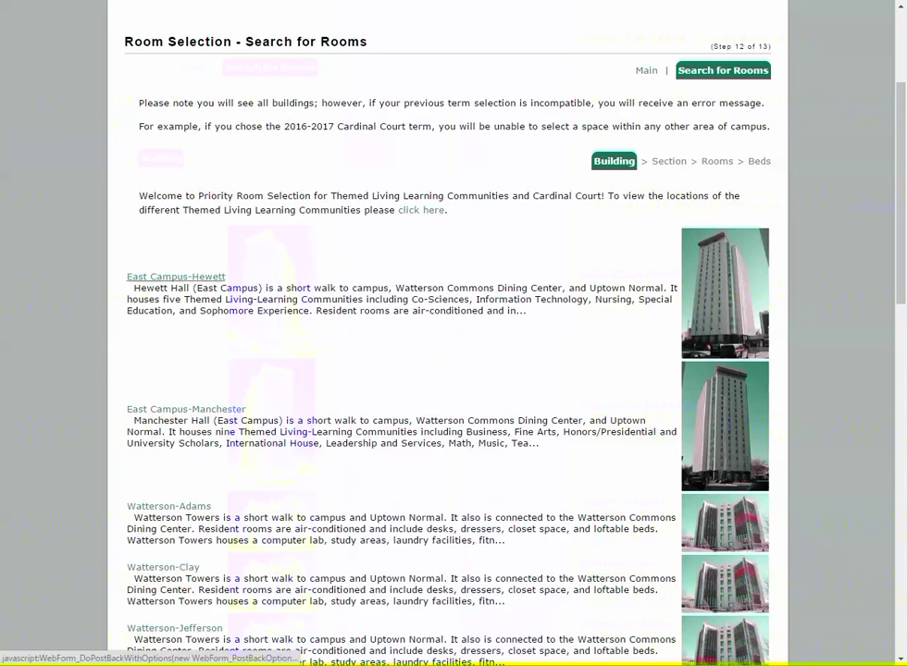
pyautogui.click(175, 277)
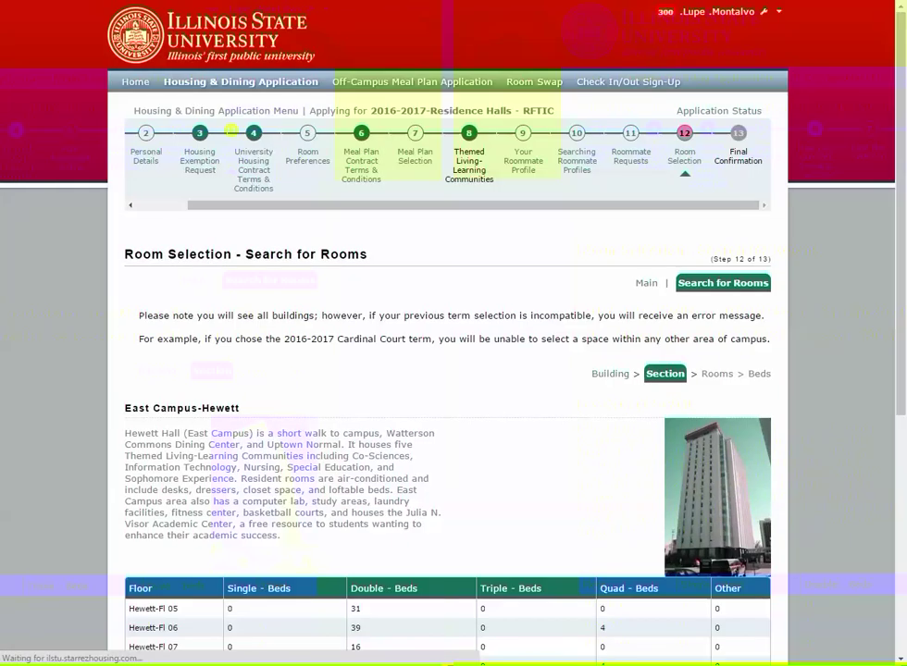
# Review the bed availability by floor, choose Hewett-Fl 12 and look through its available rooms.
pyautogui.scroll(-3, 453, 370)
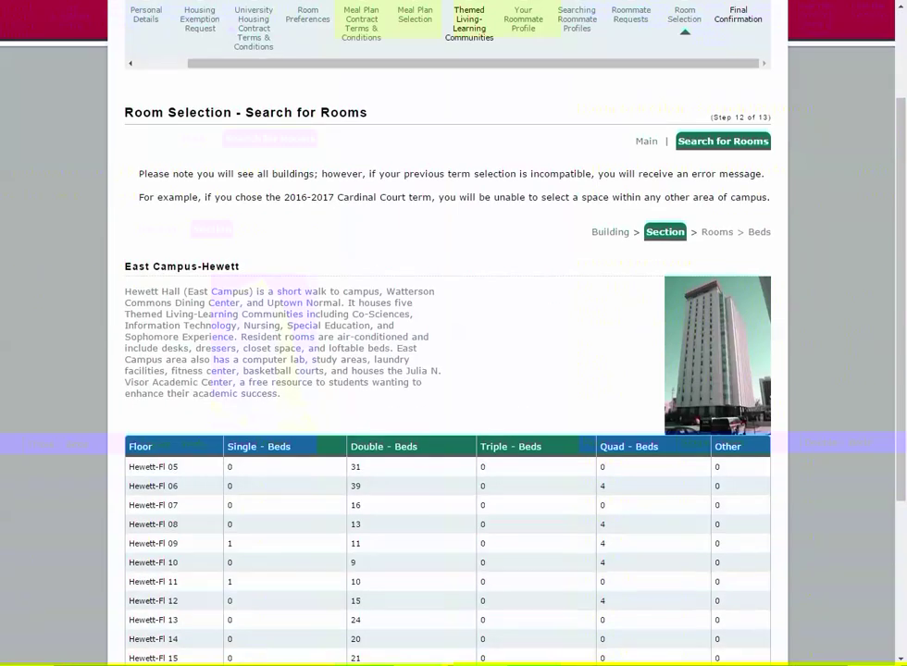
pyautogui.scroll(-3, 453, 370)
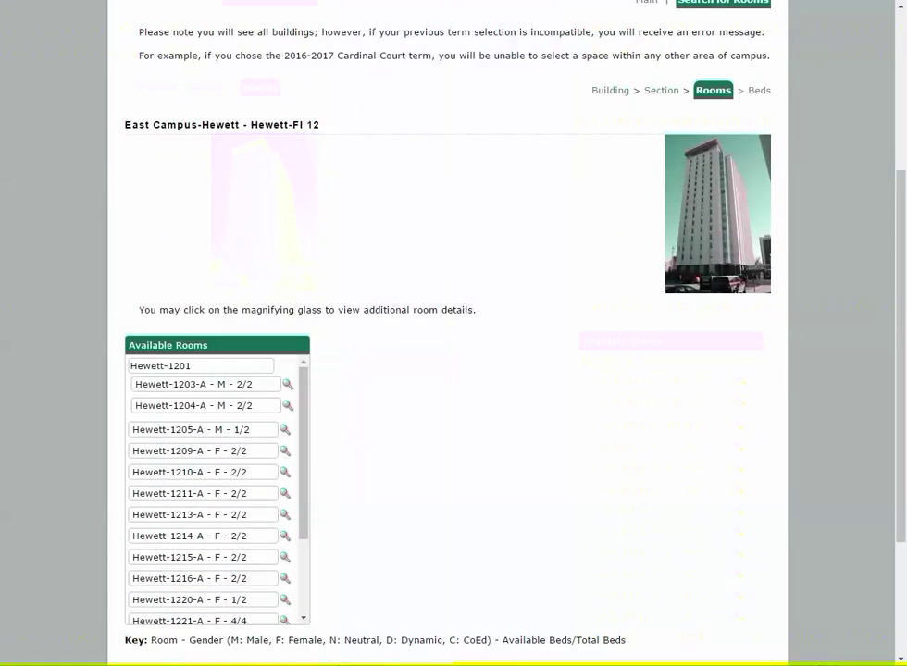
pyautogui.scroll(-3, 217, 490)
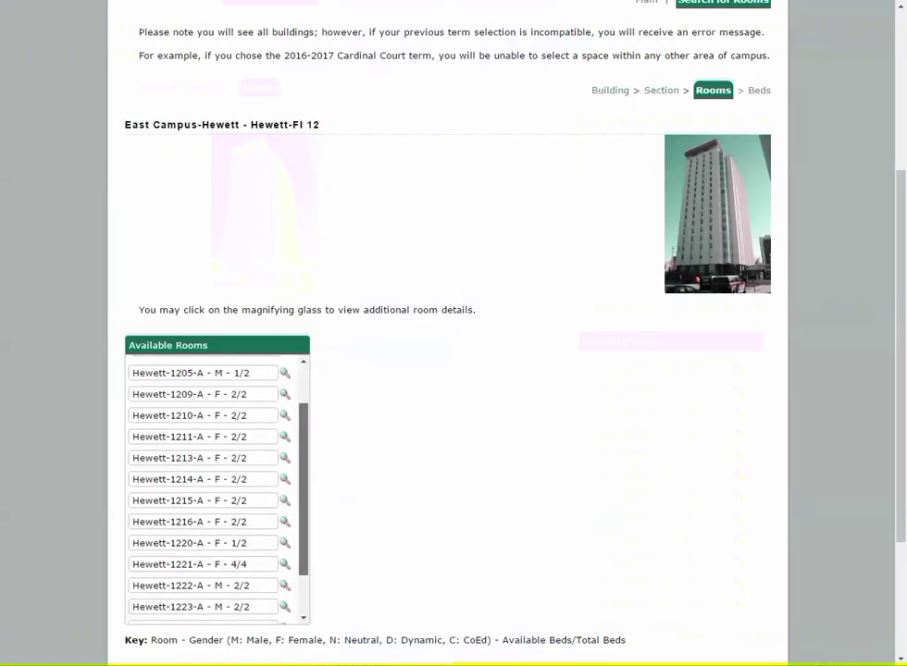
pyautogui.scroll(2, 217, 490)
pyautogui.scroll(1, 217, 491)
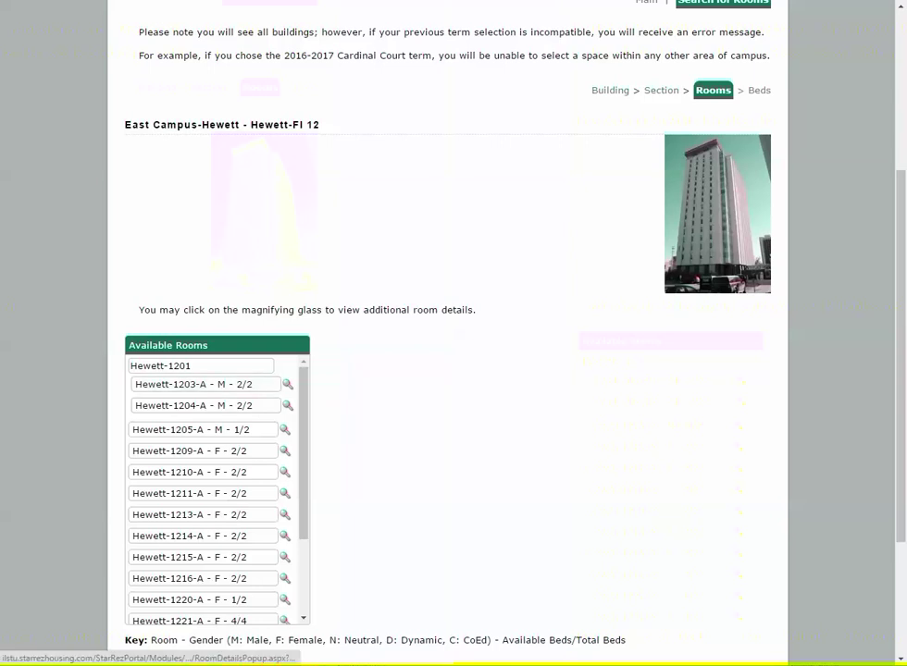
# View the details of room Hewett-1203-A, checking its room type, floor, room number and bed status.
pyautogui.click(288, 384)
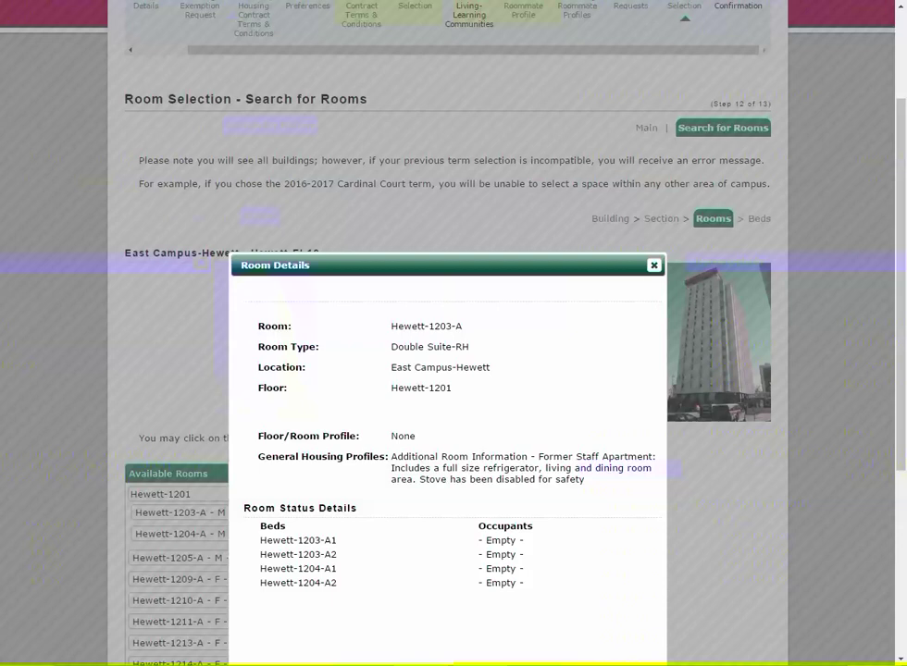
pyautogui.moveTo(392, 347); pyautogui.dragTo(469, 347)
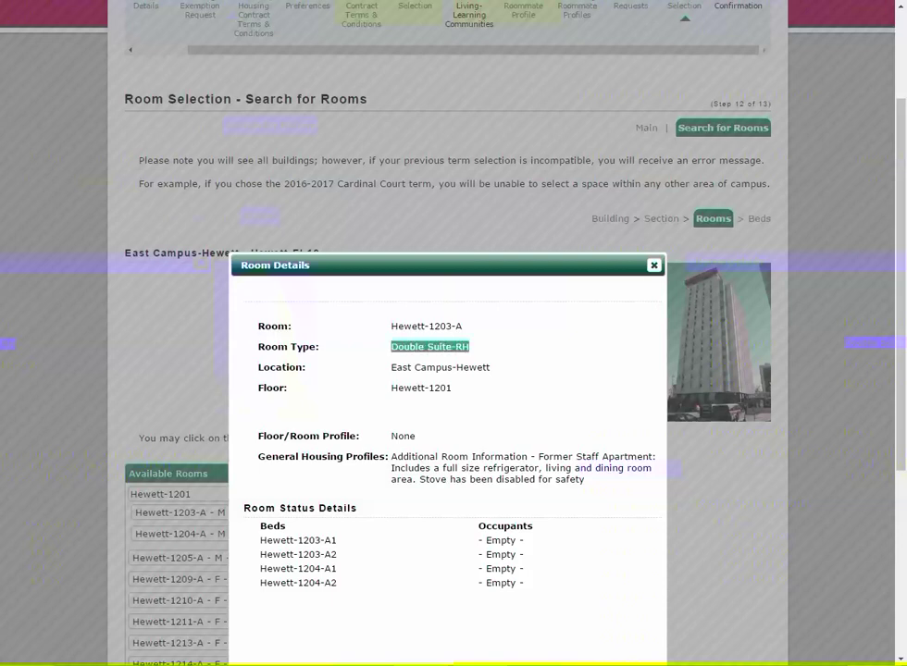
pyautogui.click(469, 347)
pyautogui.moveTo(452, 387); pyautogui.dragTo(390, 388)
pyautogui.moveTo(463, 325); pyautogui.dragTo(398, 326)
pyautogui.click(398, 326)
pyautogui.scroll(-1, 448, 370)
pyautogui.scroll(-3, 448, 370)
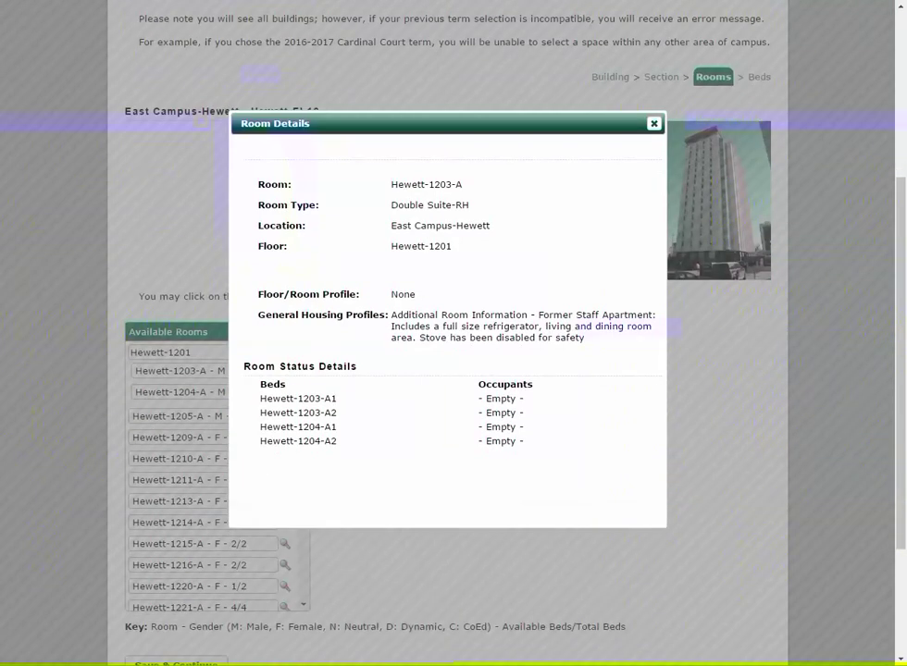
# Read the General Housing Profiles note on the former staff apartment's features and stove, then close the room details.
pyautogui.moveTo(542, 314); pyautogui.dragTo(649, 315)
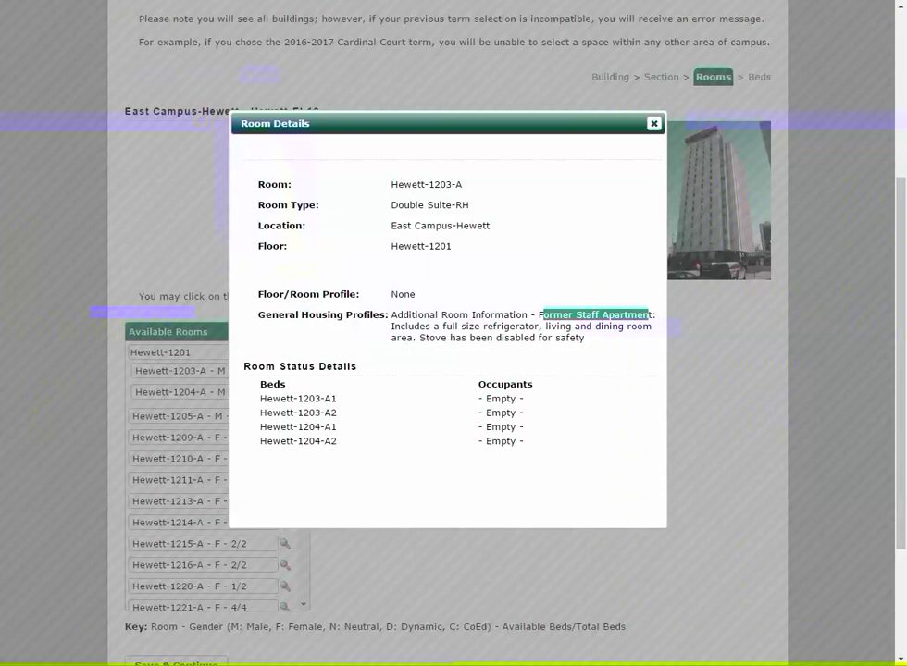
pyautogui.moveTo(443, 326); pyautogui.dragTo(631, 326)
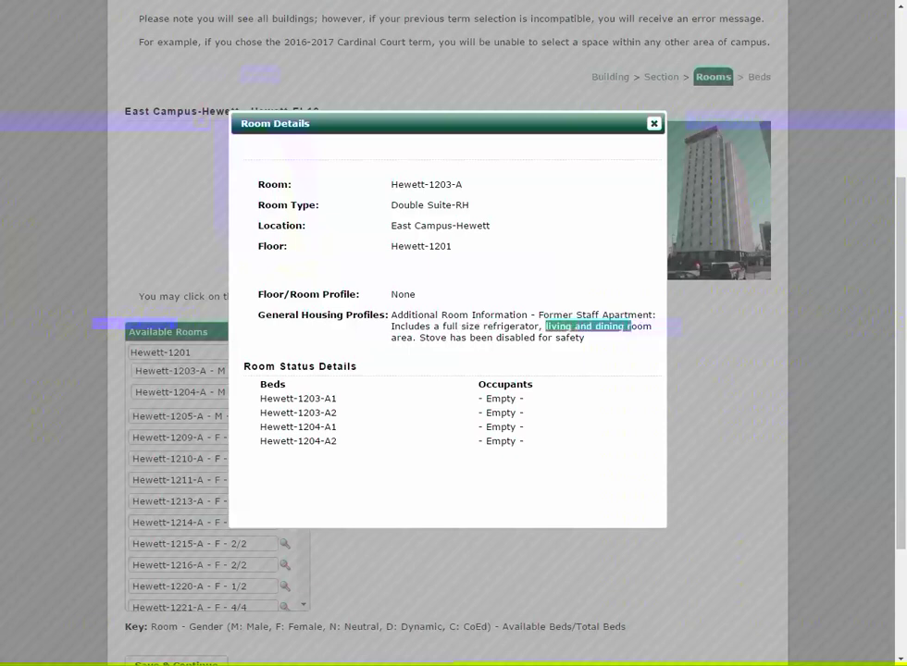
pyautogui.moveTo(423, 338); pyautogui.dragTo(569, 337)
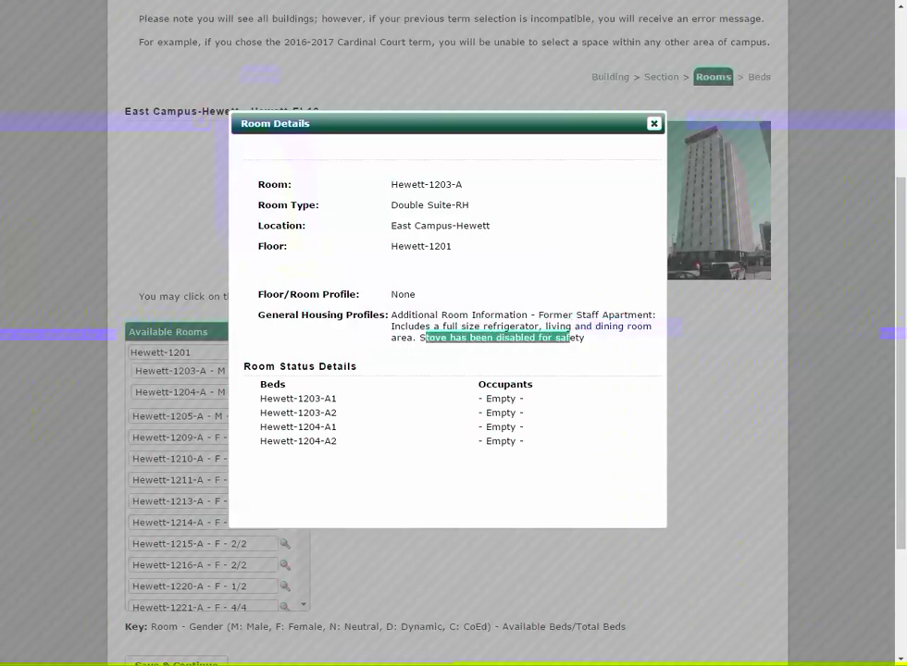
pyautogui.click(569, 338)
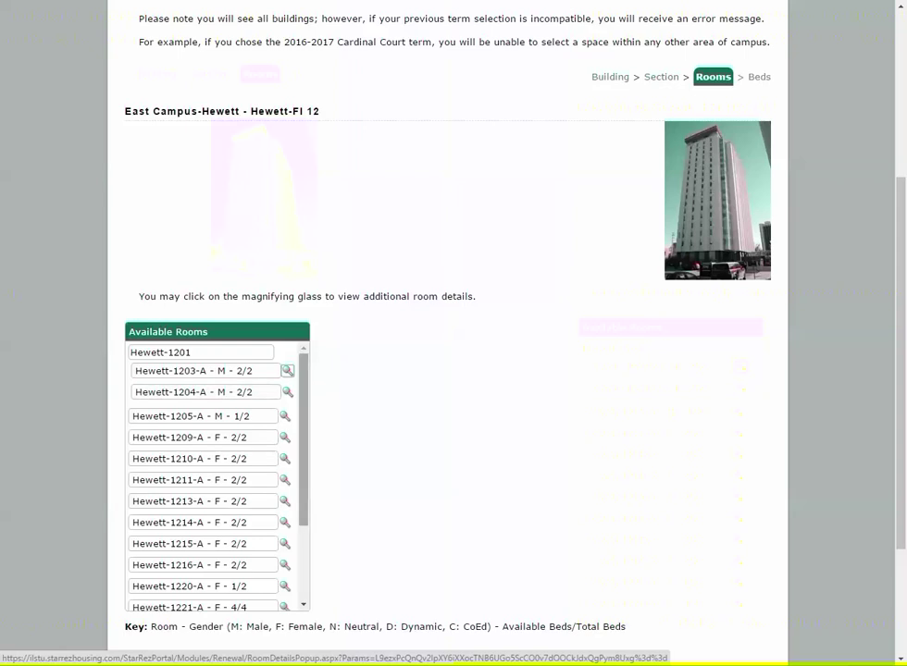
# Look through the available rooms on Hewett-Fl 12 and proceed to bed selection with room Hewett-1209-A.
pyautogui.scroll(-3, 218, 477)
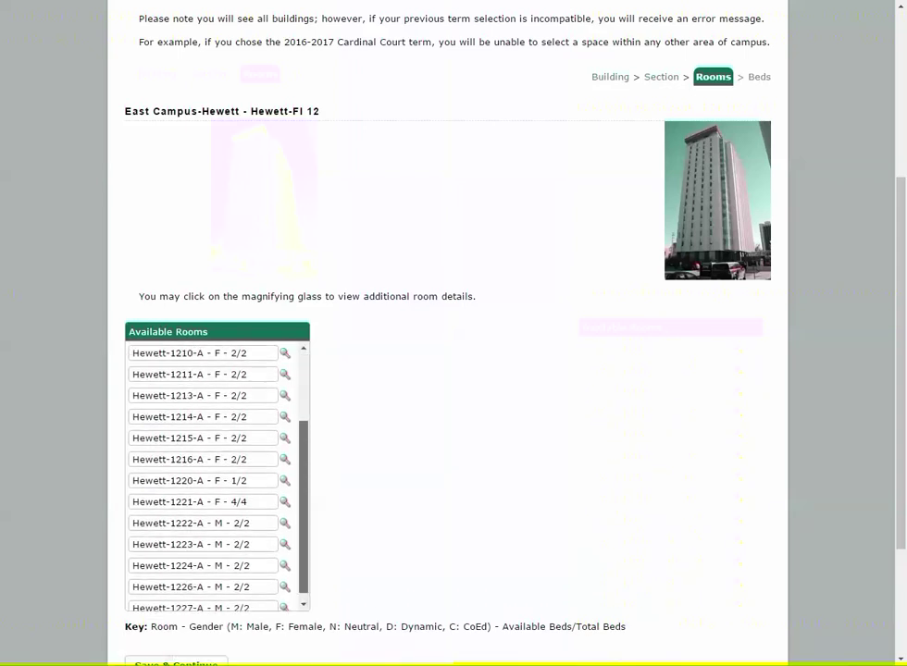
pyautogui.scroll(3, 217, 472)
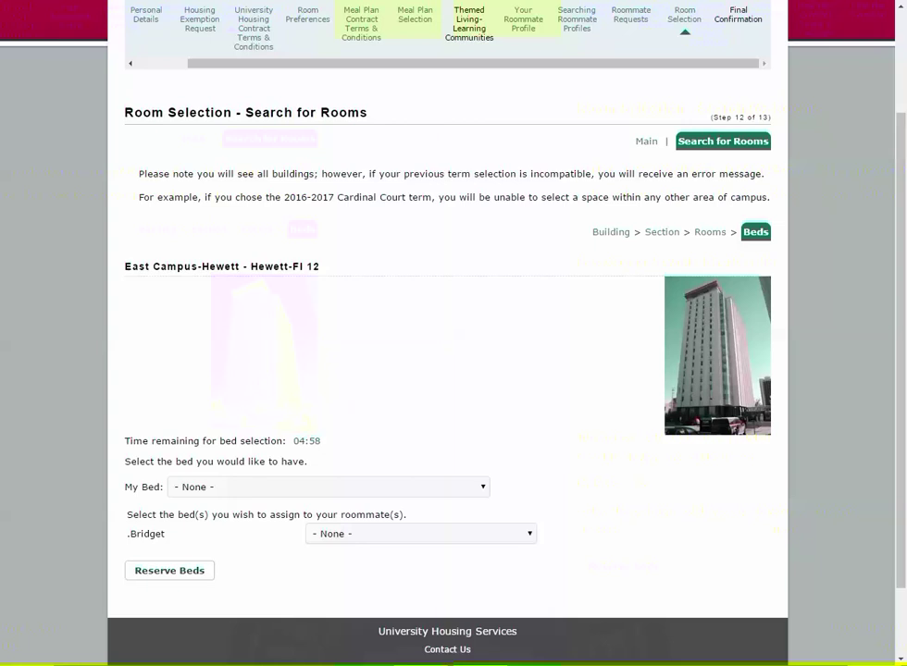
# Reserve bed Hewett-1209-A1 for the applicant and bed Hewett-1209-A2 for the matched roommate.
pyautogui.click(327, 487)
pyautogui.press('Escape')
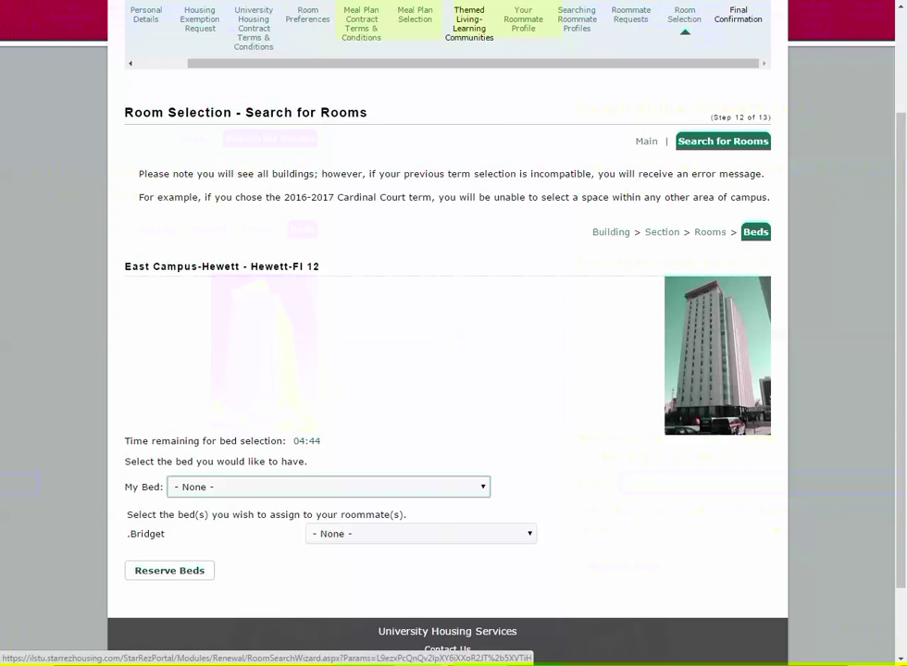
pyautogui.click(328, 487)
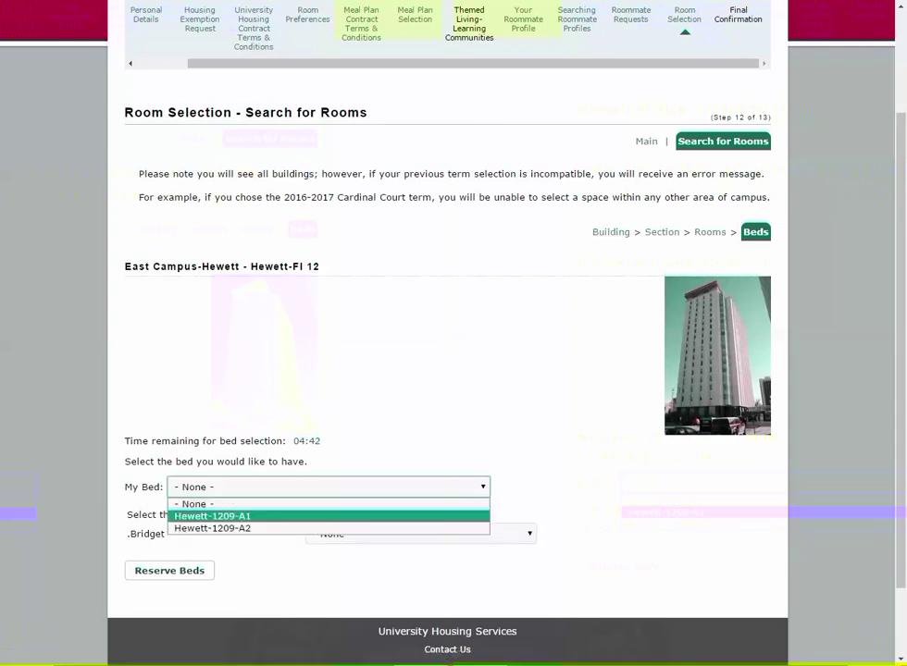
pyautogui.click(212, 516)
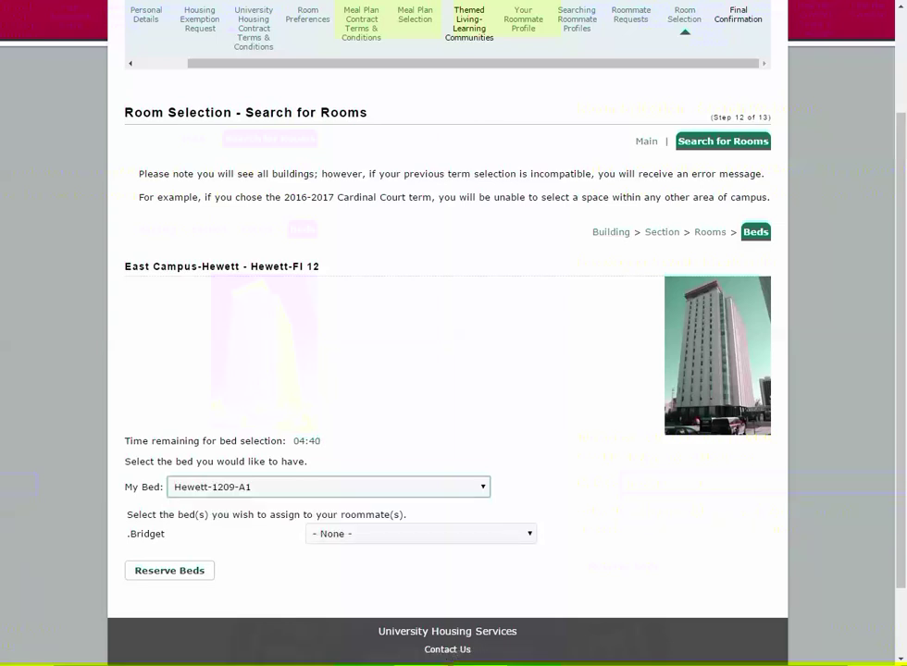
pyautogui.click(420, 534)
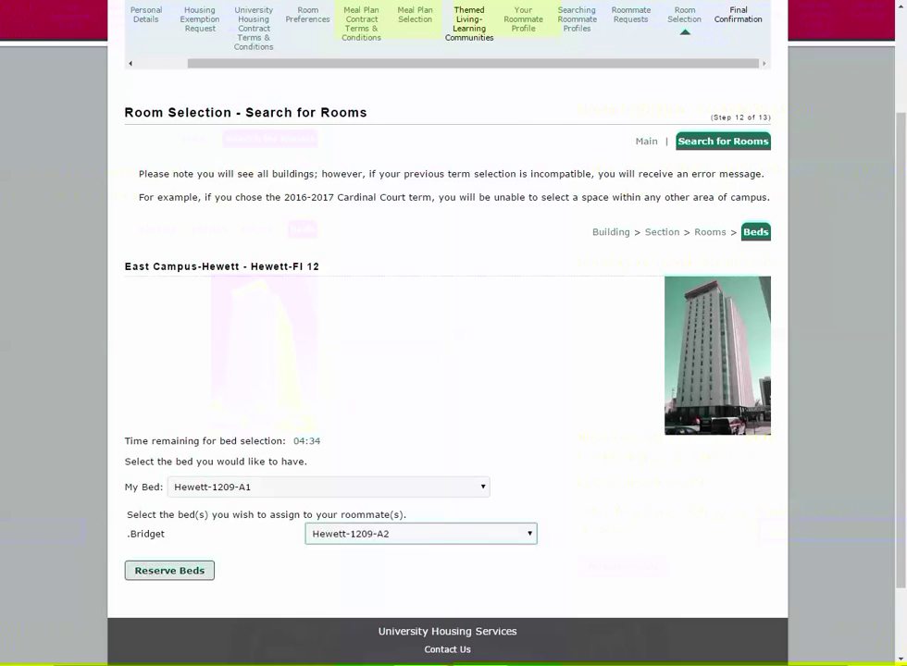
pyautogui.click(169, 570)
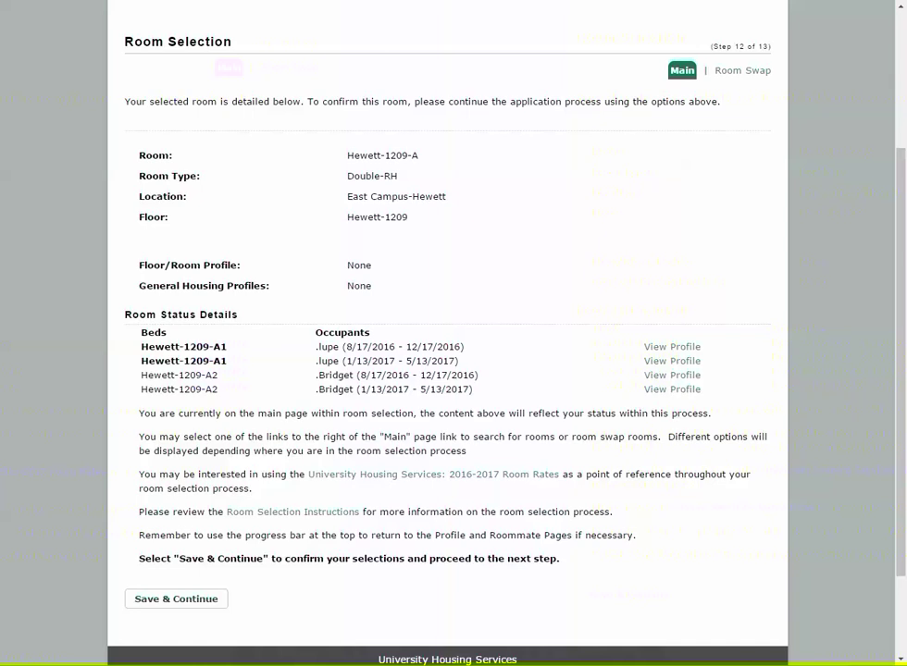
# Check the fall and spring occupancy dates for bed Hewett-1209-A1 in the room status details.
pyautogui.moveTo(342, 346); pyautogui.dragTo(461, 346)
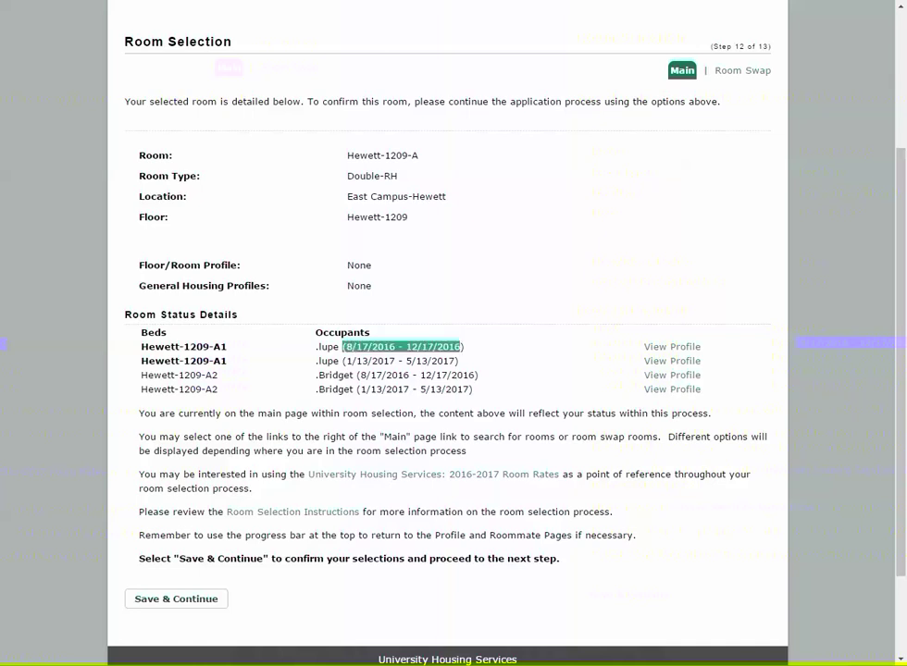
pyautogui.moveTo(346, 361); pyautogui.dragTo(458, 361)
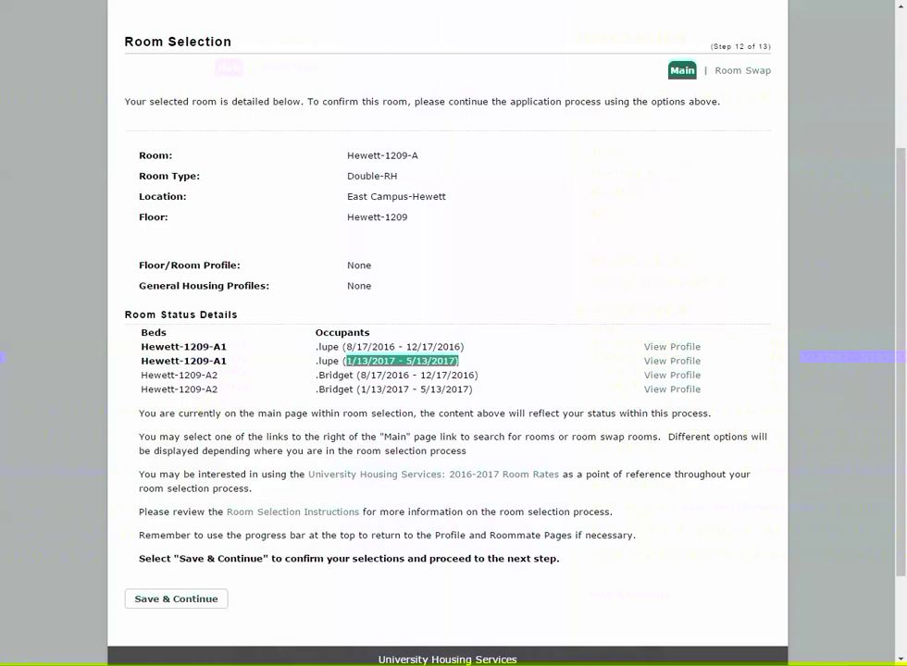
pyautogui.click(458, 361)
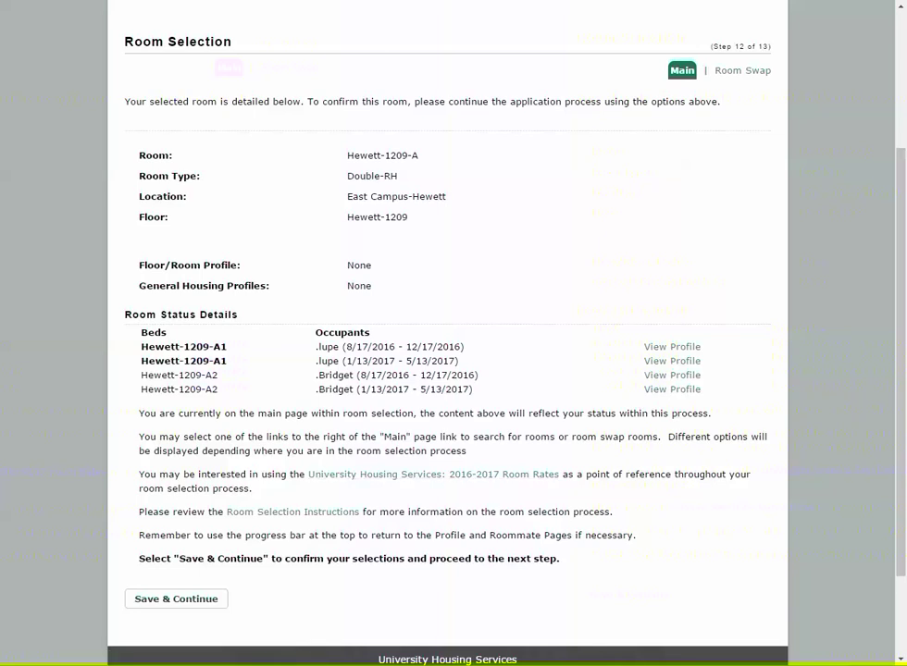
# Save the selection of room Hewett-1209-A and continue to the Final Confirmation step.
pyautogui.scroll(1, 176, 599)
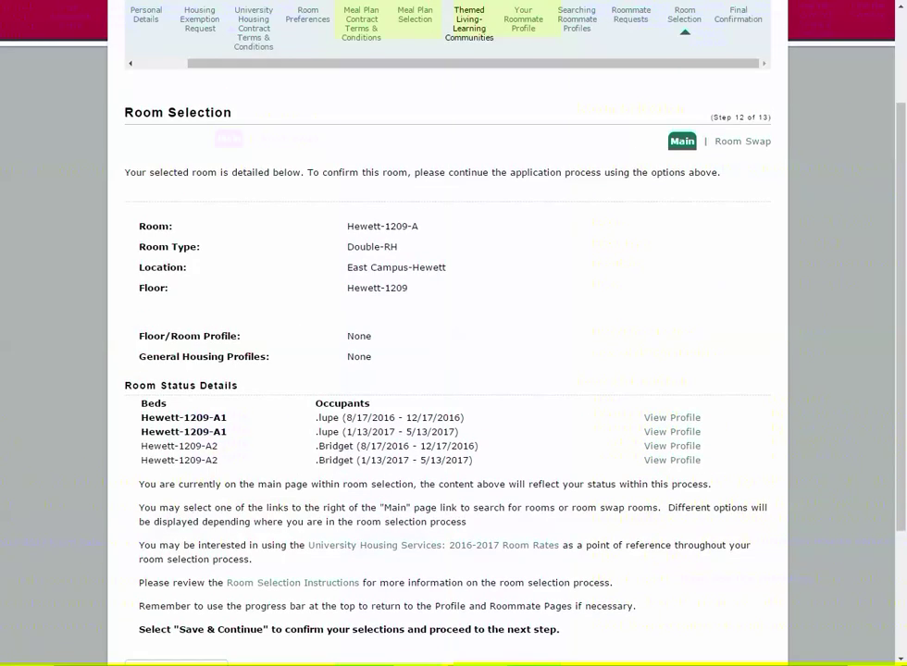
pyautogui.scroll(-1, 176, 599)
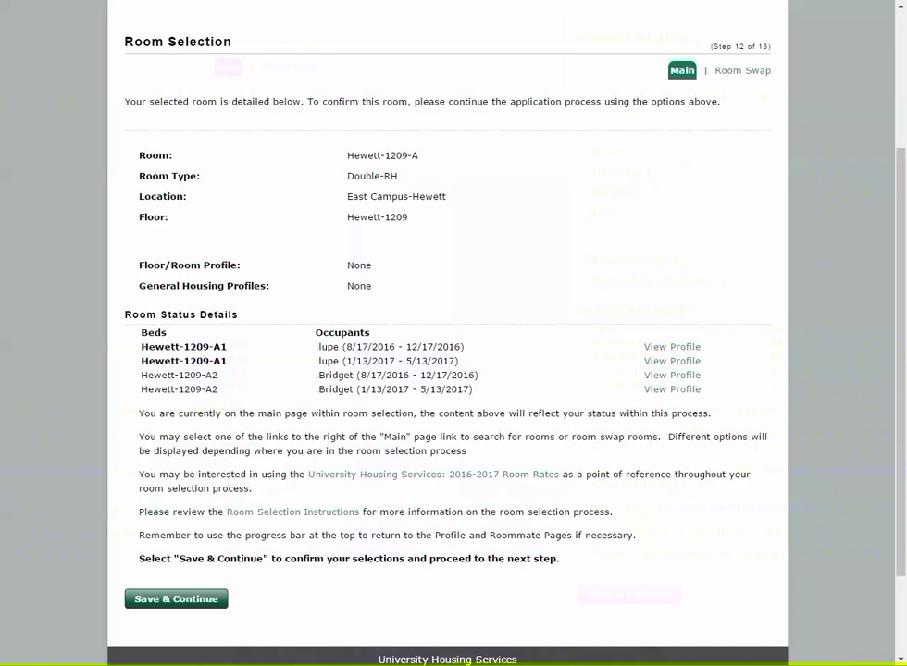
pyautogui.click(176, 599)
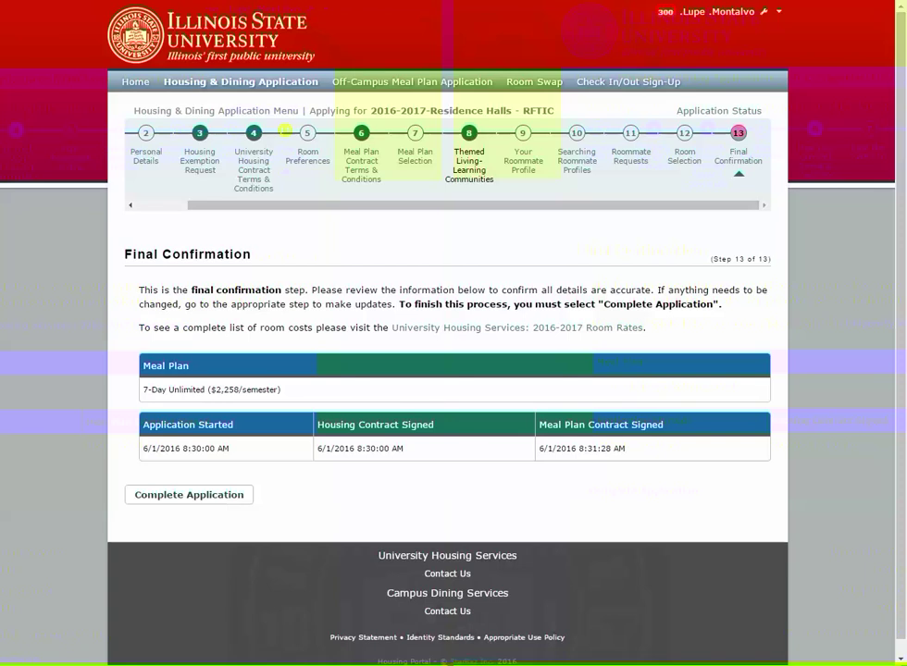
# Return to Room Selection and start a room swap to floor Hewett-Fl 10 in East Campus-Hewett.
pyautogui.click(685, 155)
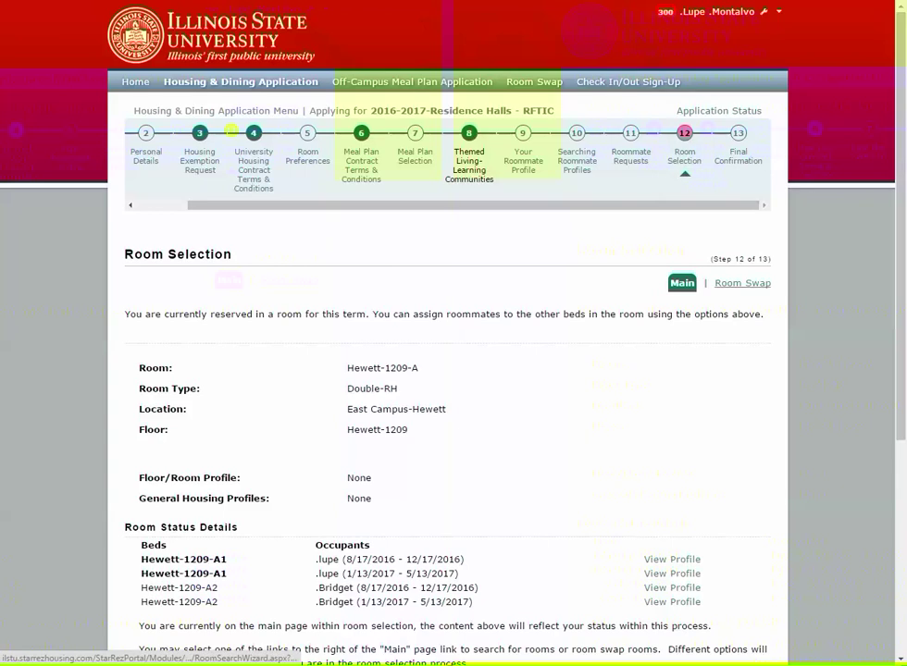
pyautogui.click(742, 283)
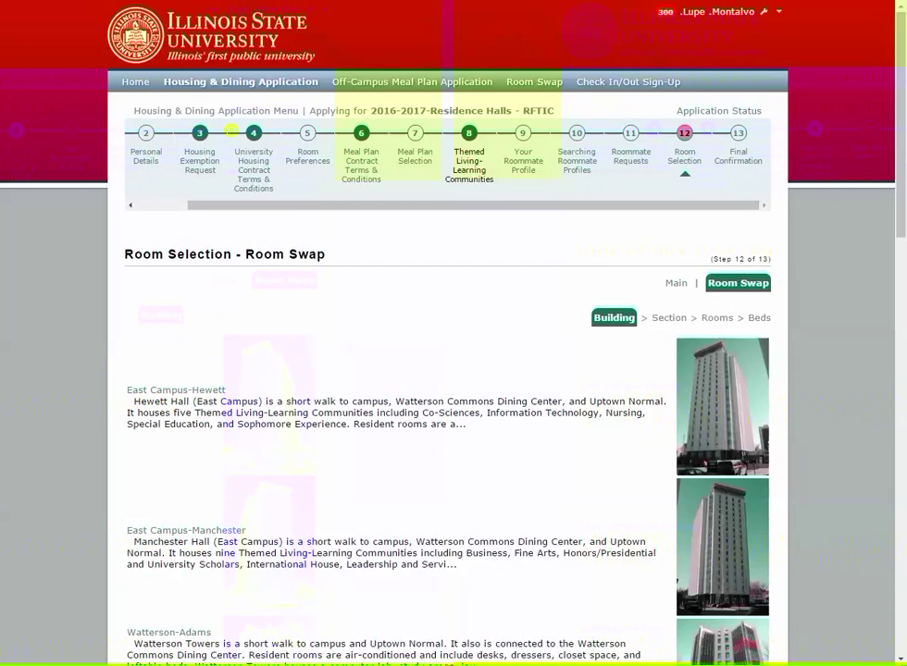
pyautogui.click(176, 389)
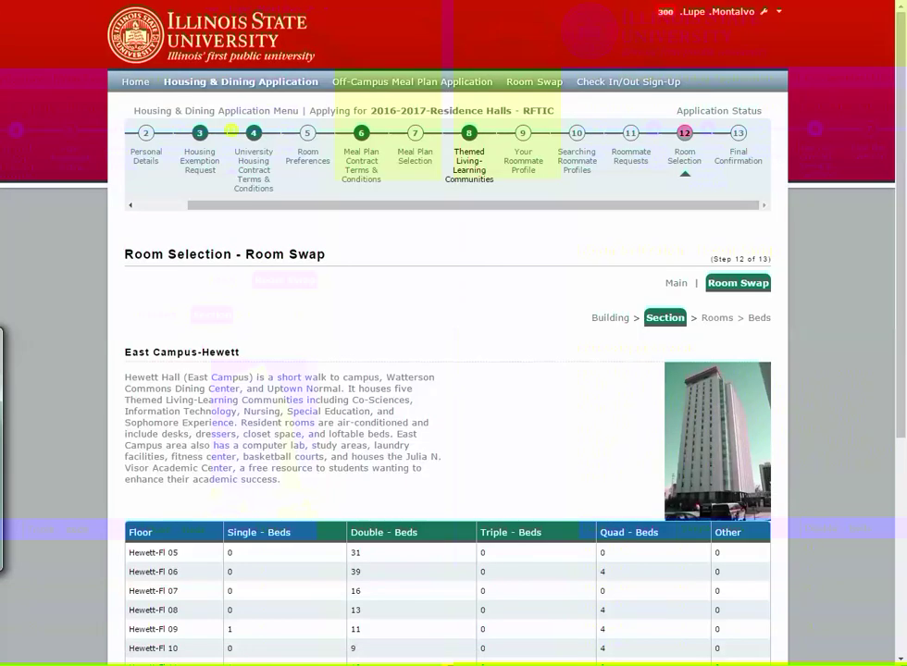
pyautogui.scroll(-3, 454, 370)
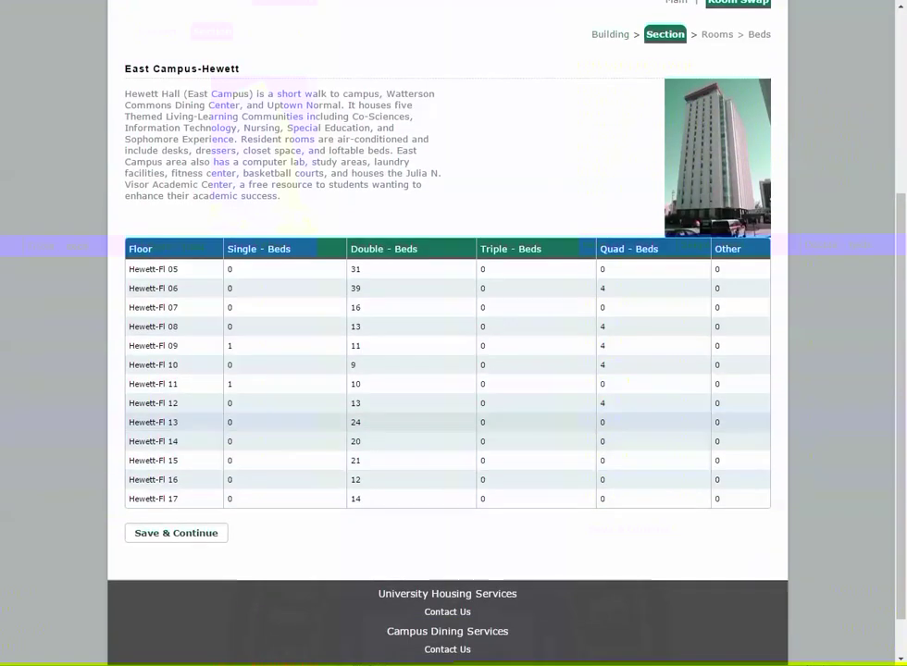
pyautogui.click(176, 365)
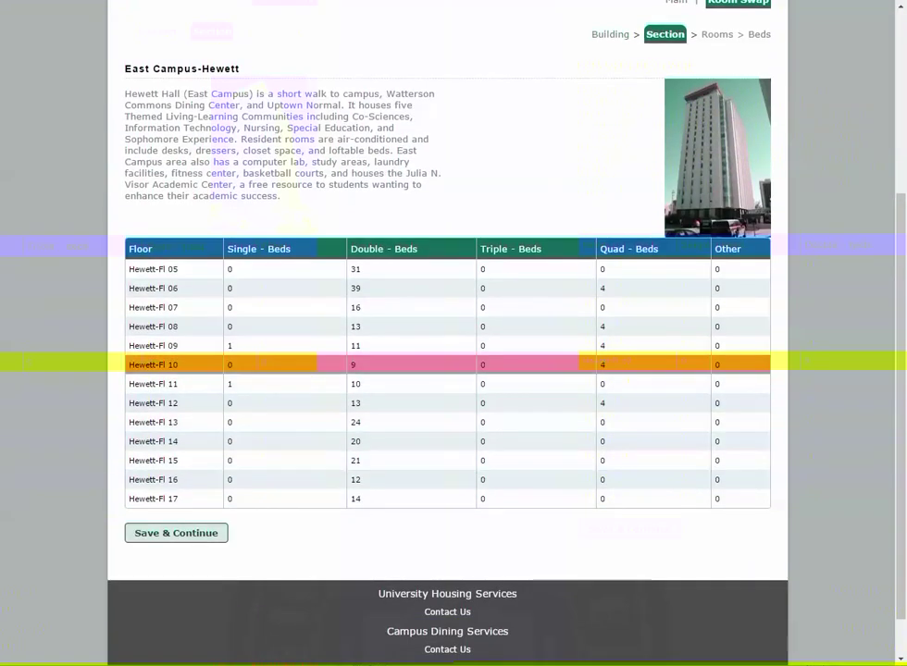
pyautogui.click(176, 533)
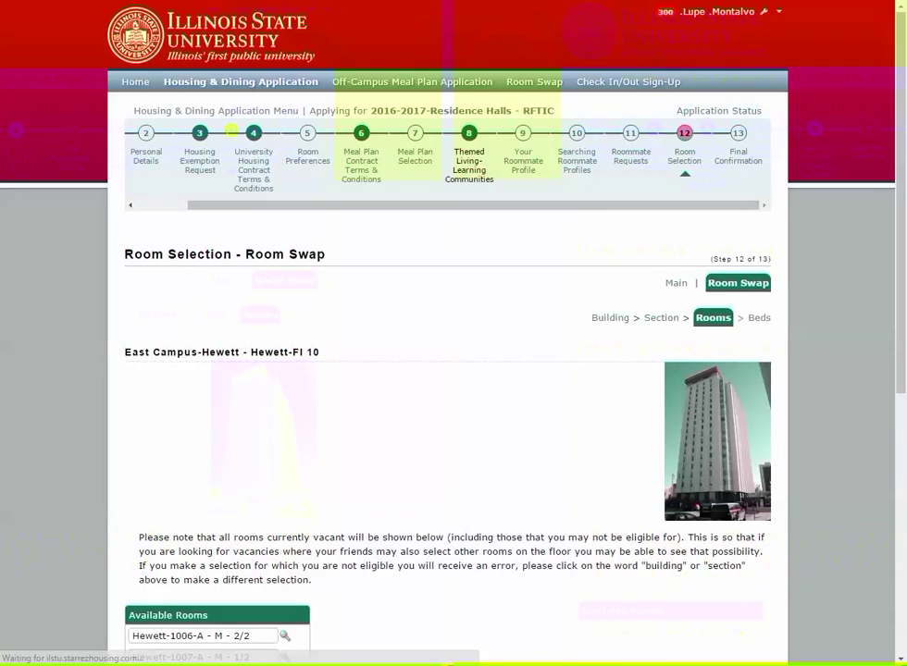
# Choose rooms Hewett-1009-A and Hewett-1010-A from the available rooms and proceed to bed selection.
pyautogui.scroll(-3, 453, 370)
pyautogui.scroll(-1, 447, 371)
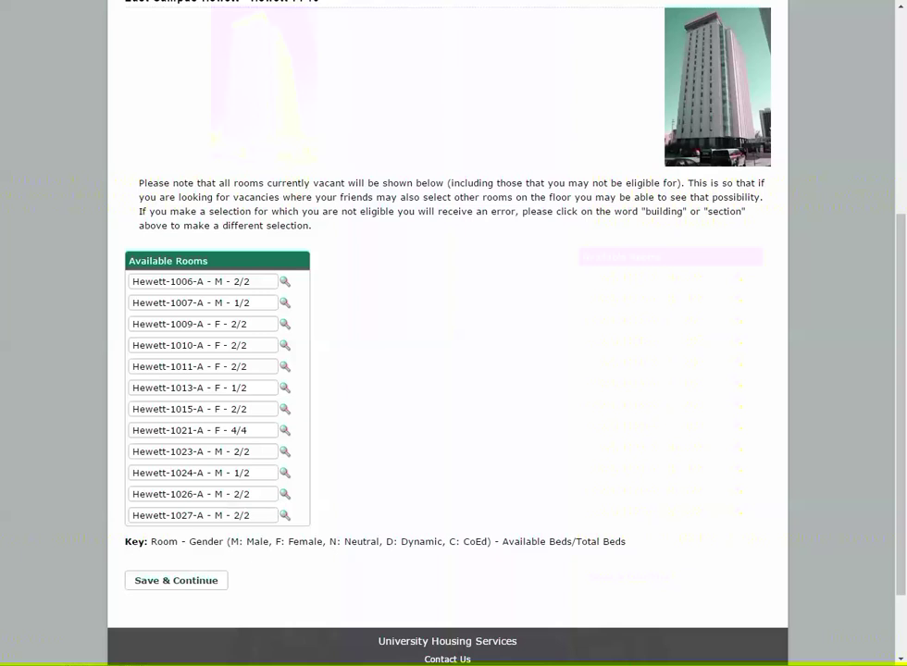
pyautogui.scroll(-2, 447, 370)
pyautogui.scroll(1, 447, 370)
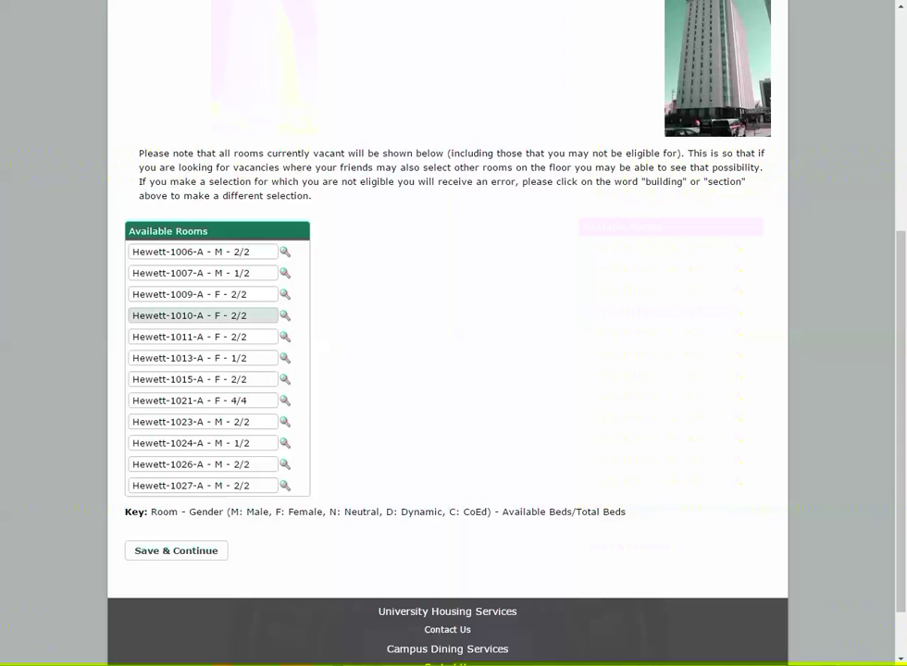
pyautogui.click(199, 294)
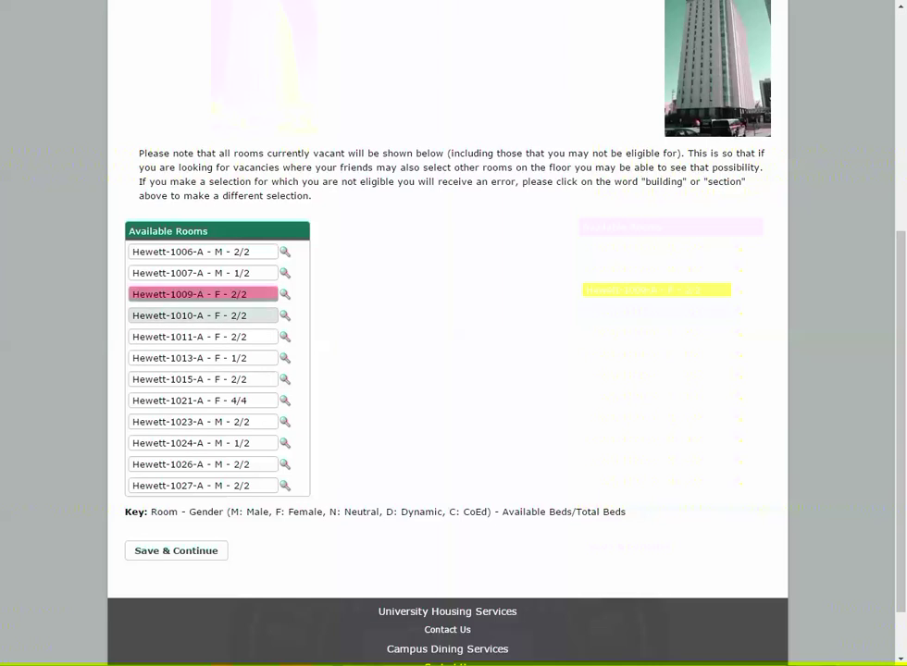
pyautogui.click(199, 316)
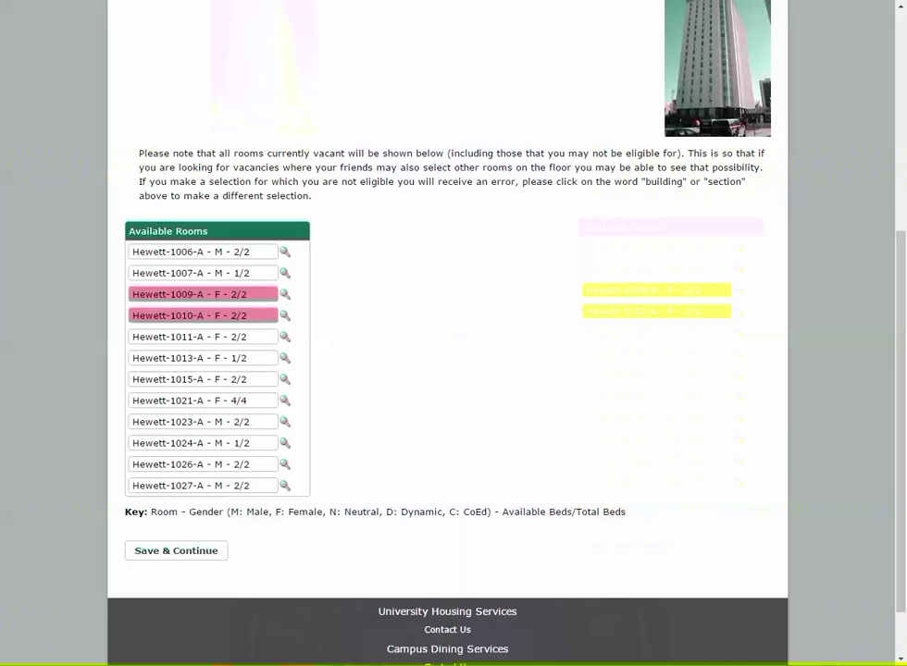
pyautogui.click(176, 551)
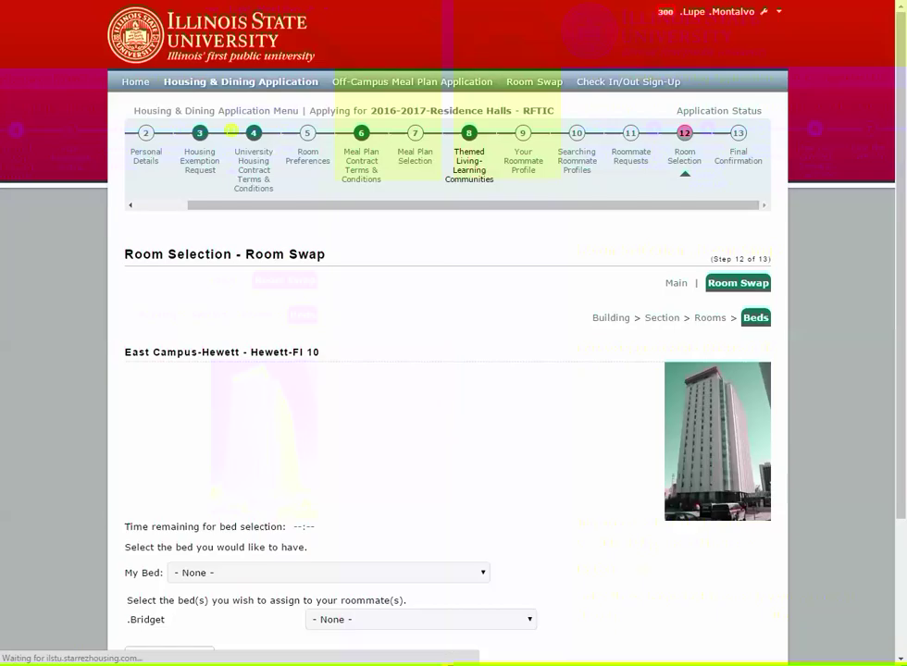
# Reserve bed Hewett-1009-A1 for the applicant and bed Hewett-1010-A1 for the matched roommate.
pyautogui.scroll(-1, 454, 370)
pyautogui.click(329, 501)
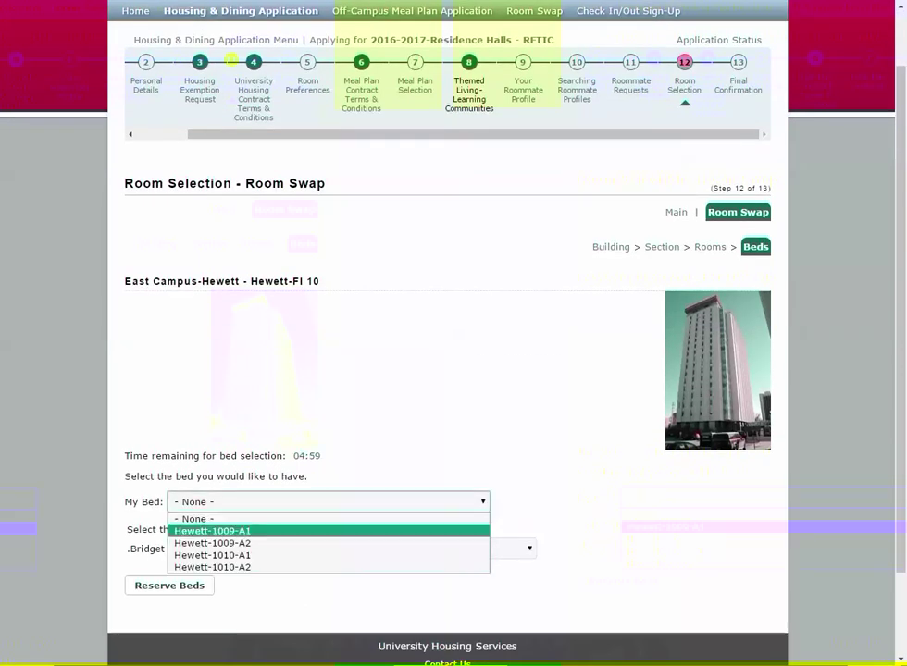
pyautogui.click(212, 531)
pyautogui.click(421, 549)
pyautogui.click(351, 589)
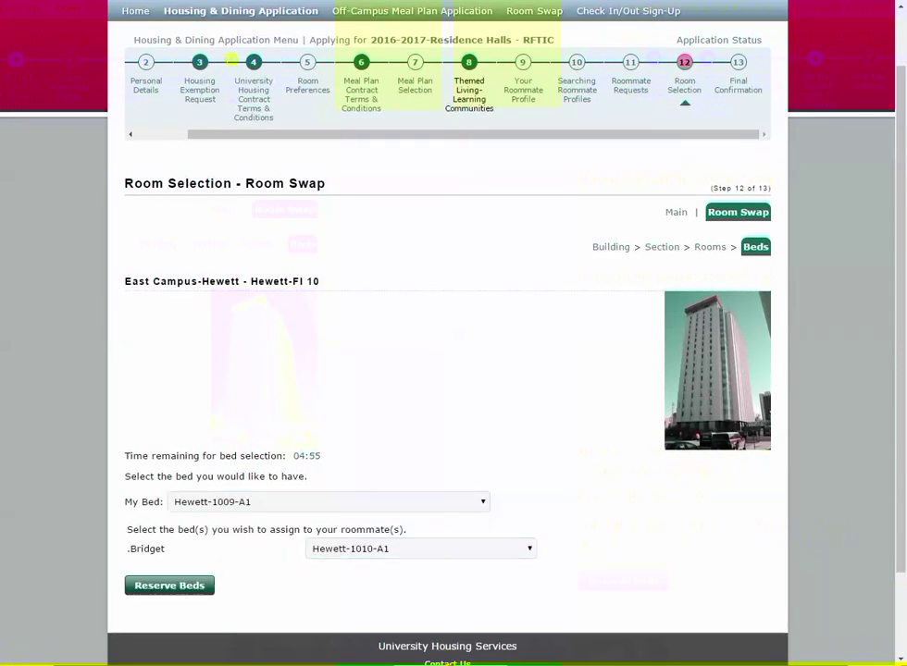
pyautogui.click(169, 585)
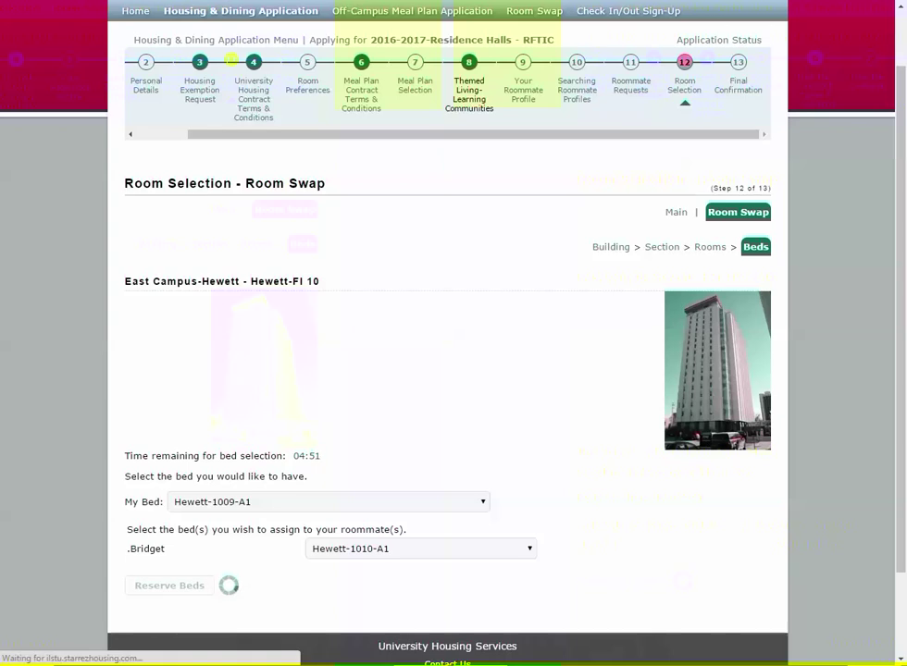
# Check the applicant's bed and occupancy dates for room Hewett-1009-A in the room status details.
pyautogui.scroll(-3, 454, 370)
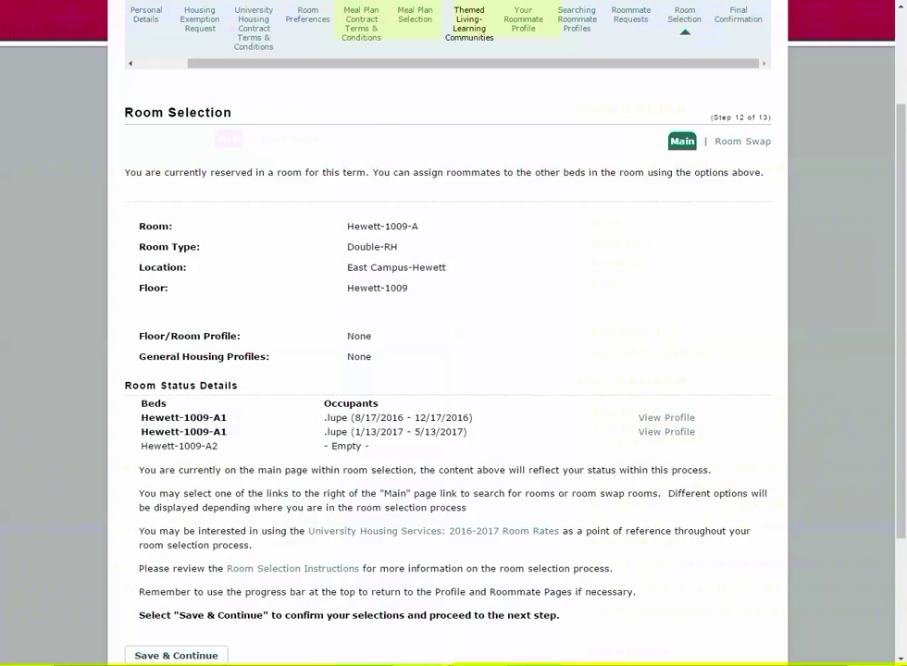
pyautogui.scroll(-2, 453, 370)
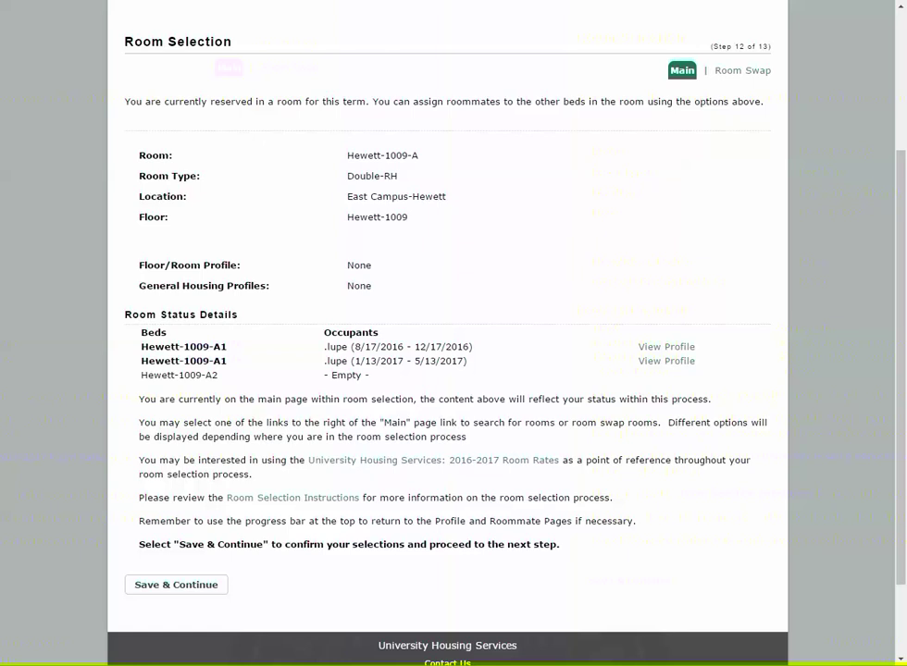
pyautogui.moveTo(155, 347); pyautogui.dragTo(467, 361)
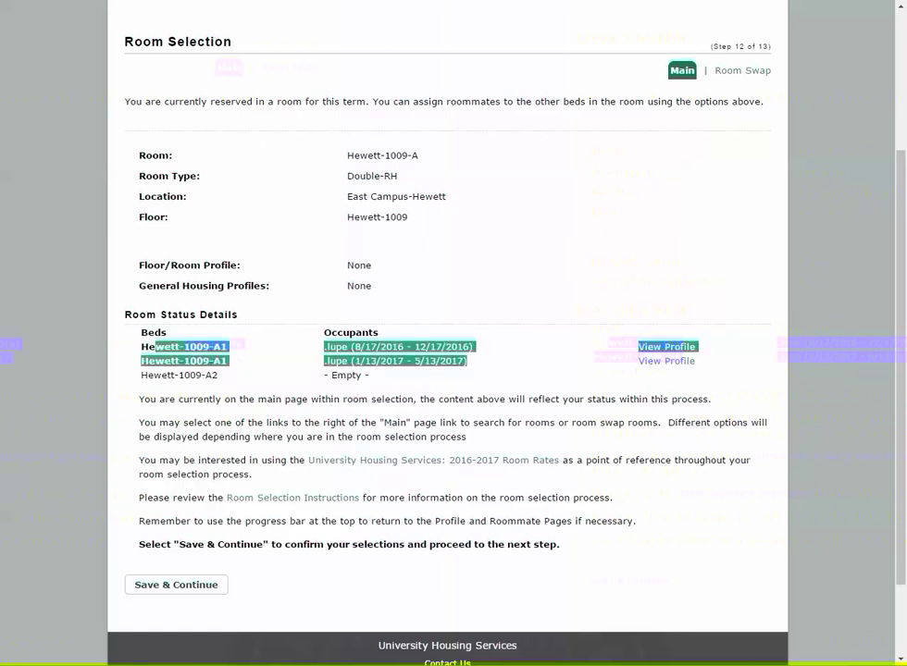
pyautogui.click(743, 70)
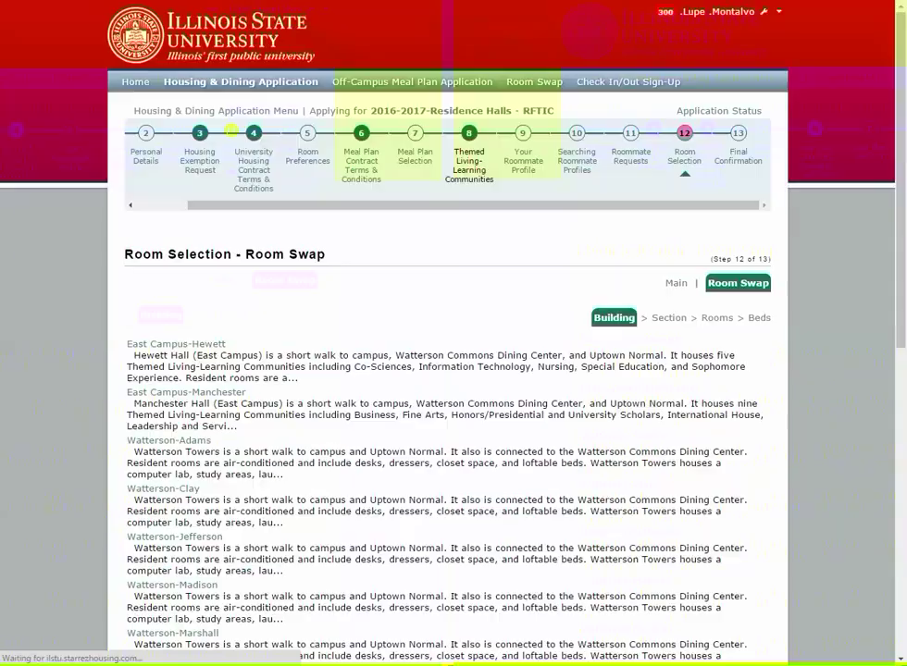
pyautogui.scroll(-2, 185, 401)
pyautogui.click(175, 248)
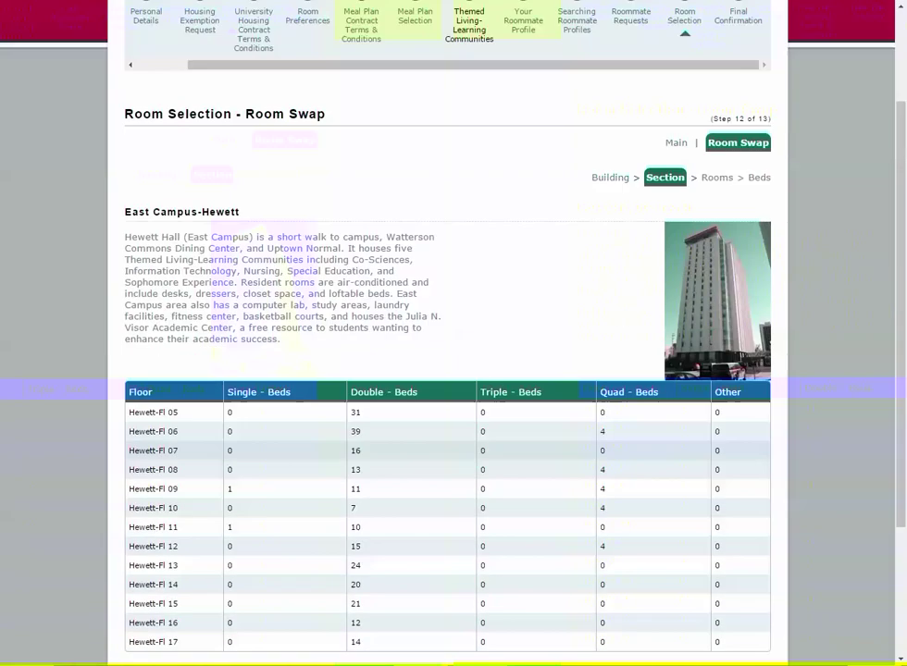
pyautogui.scroll(3, 454, 370)
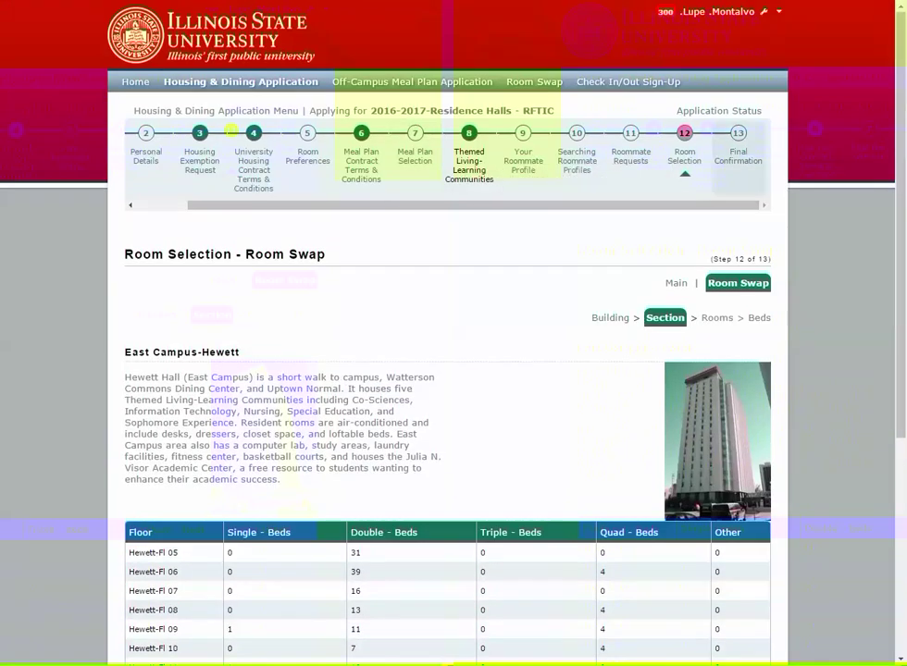
pyautogui.click(683, 157)
pyautogui.scroll(-3, 433, 460)
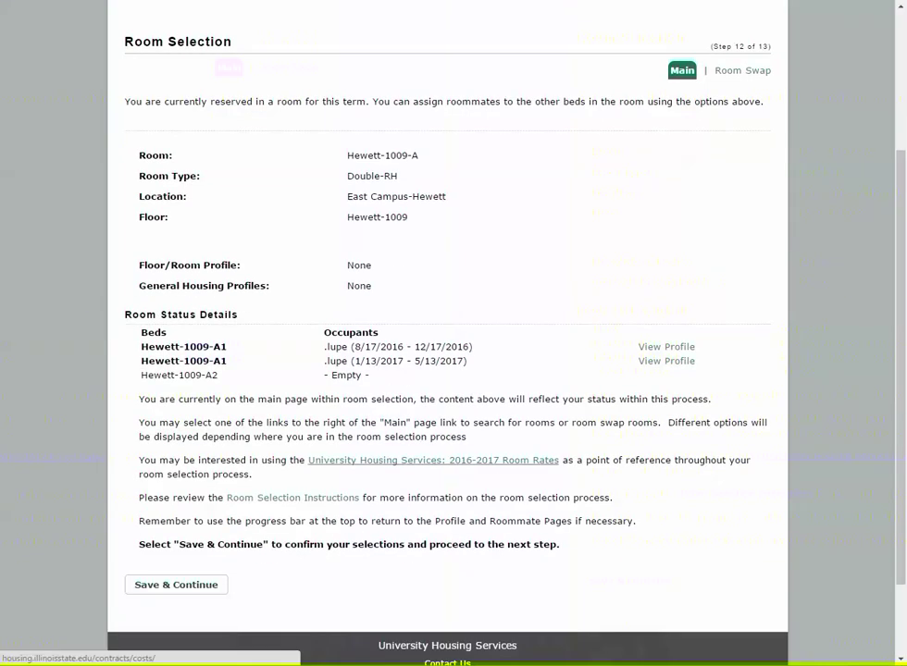
# Start a room swap to floor Wright-FL 10 in West Campus-Wright and continue to its available rooms.
pyautogui.click(742, 70)
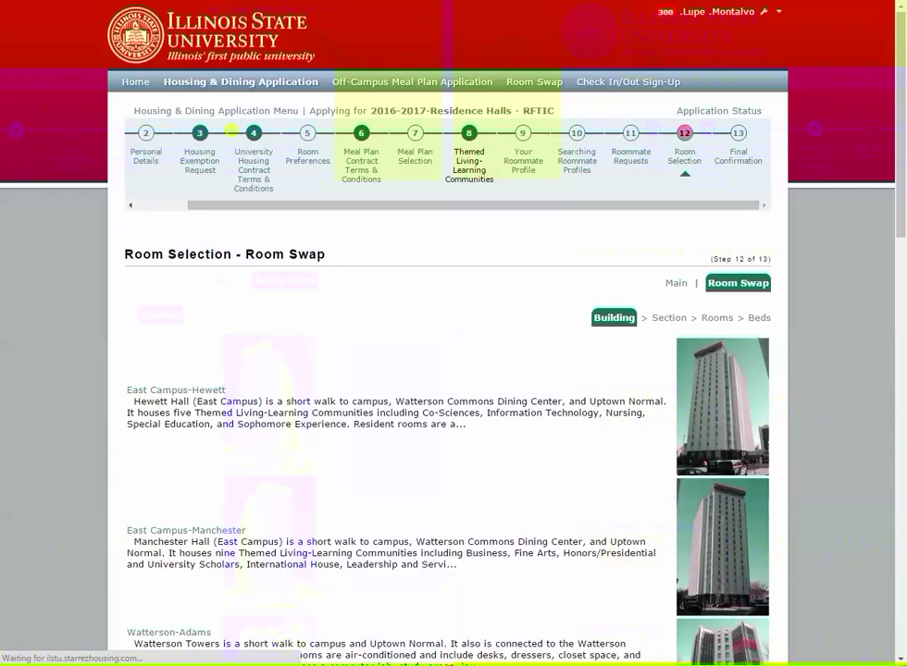
pyautogui.scroll(-10, 453, 370)
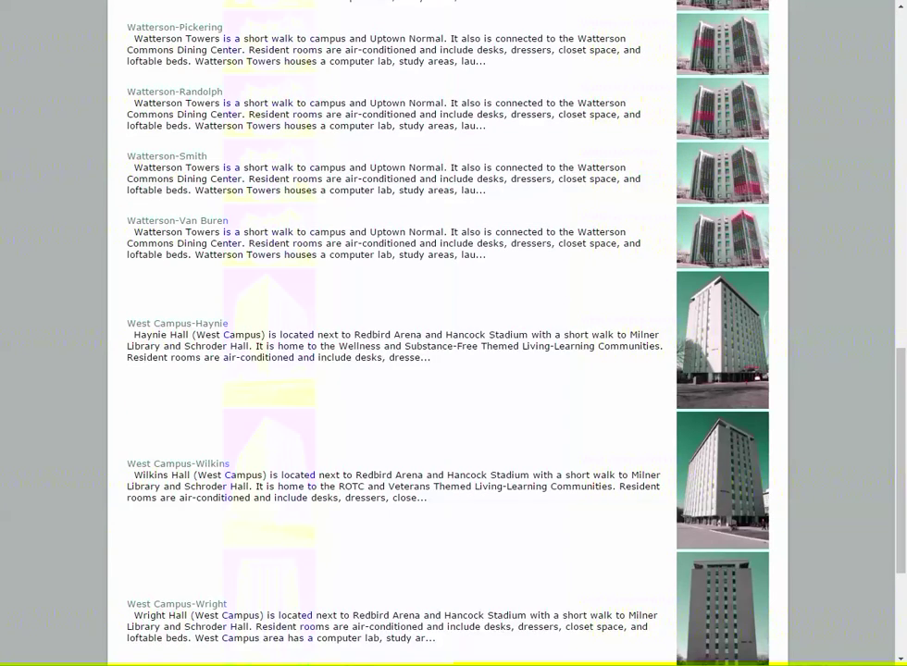
pyautogui.scroll(-3, 453, 370)
pyautogui.click(176, 368)
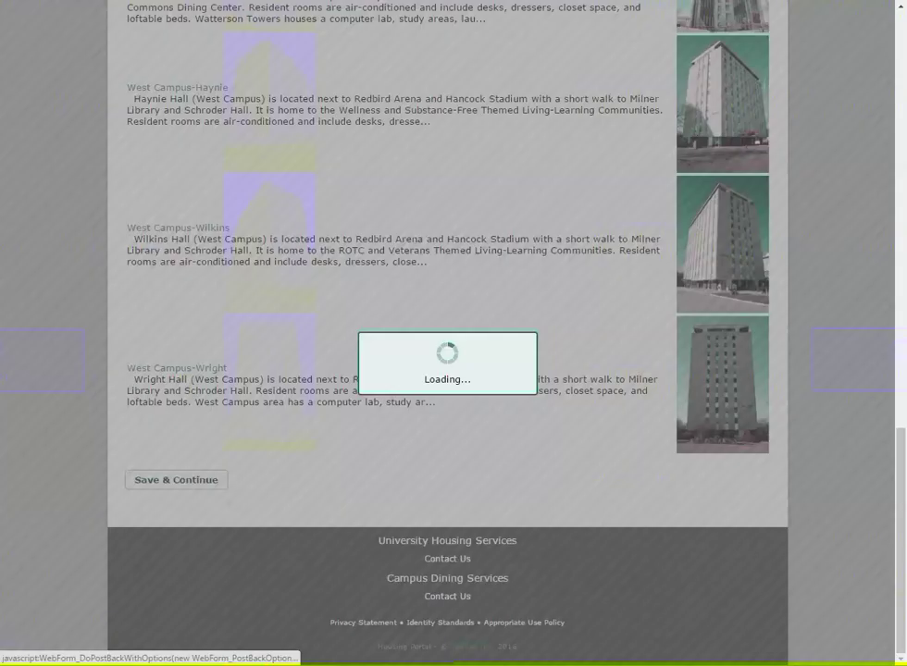
pyautogui.scroll(-3, 453, 370)
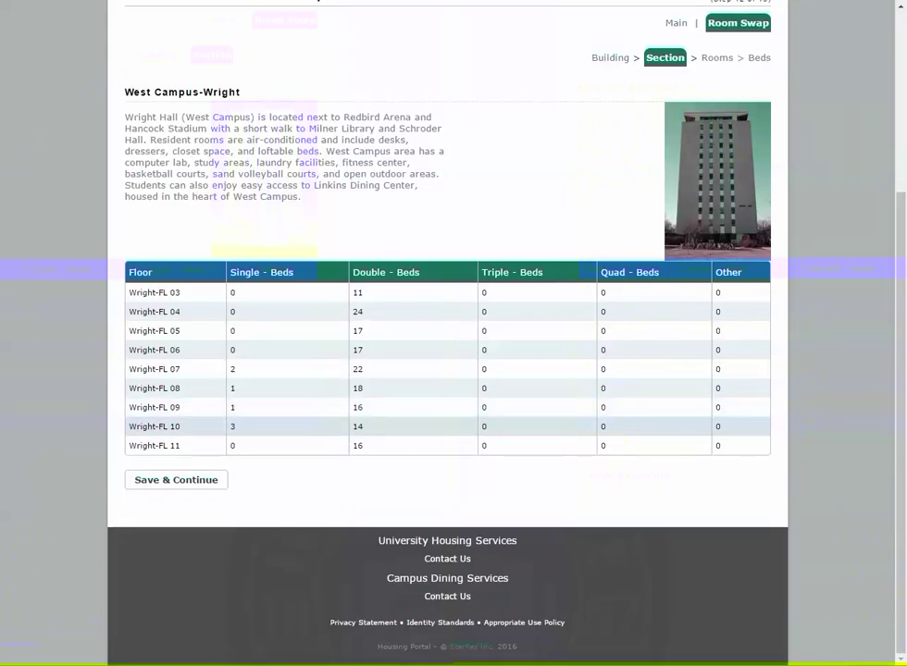
pyautogui.click(176, 426)
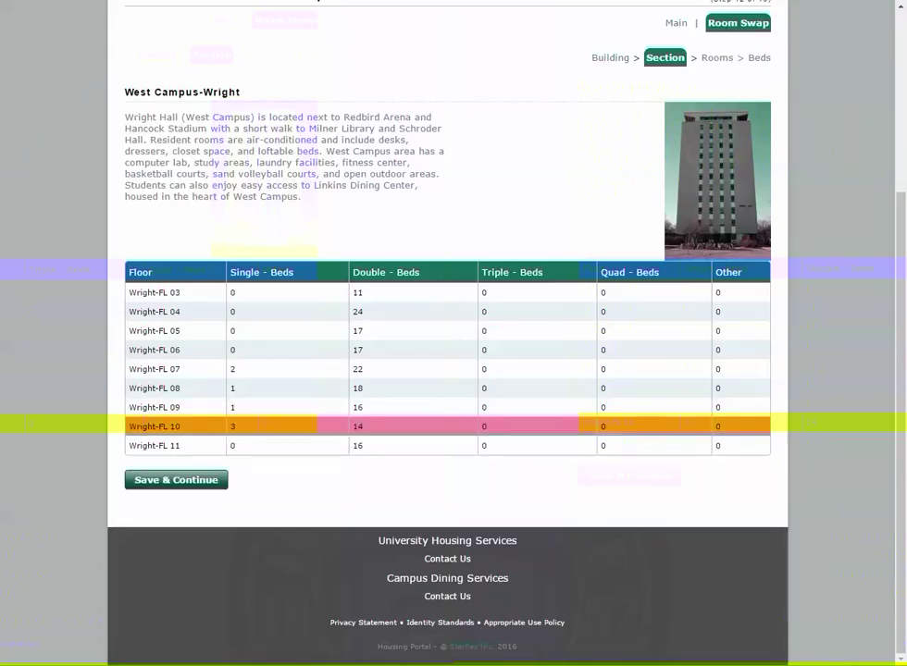
pyautogui.click(176, 479)
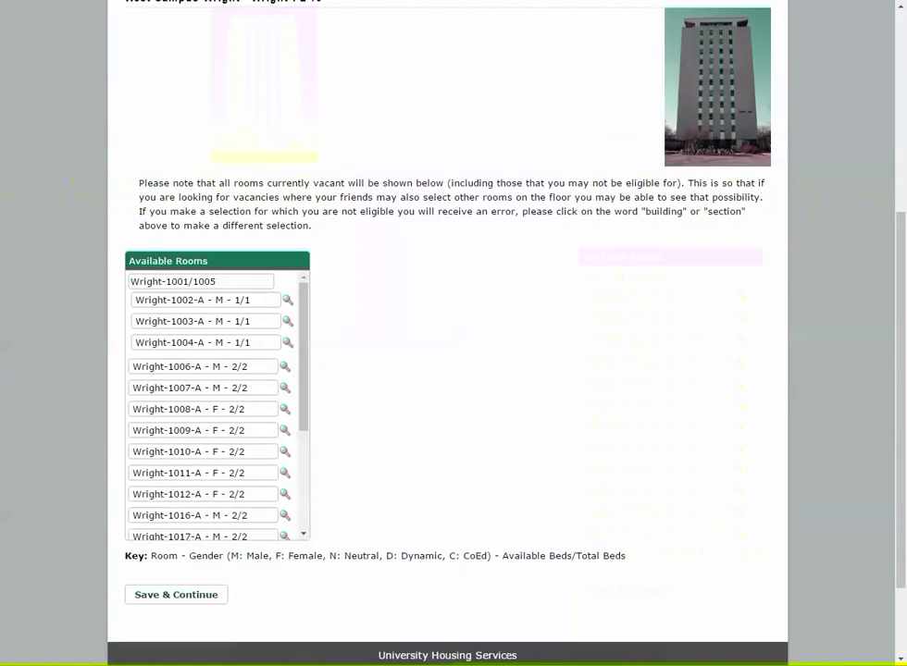
# Choose rooms Wright-1024-A and Wright-1025-A in the Wright-1023/1027 suite and proceed to bed selection.
pyautogui.scroll(-3, 218, 405)
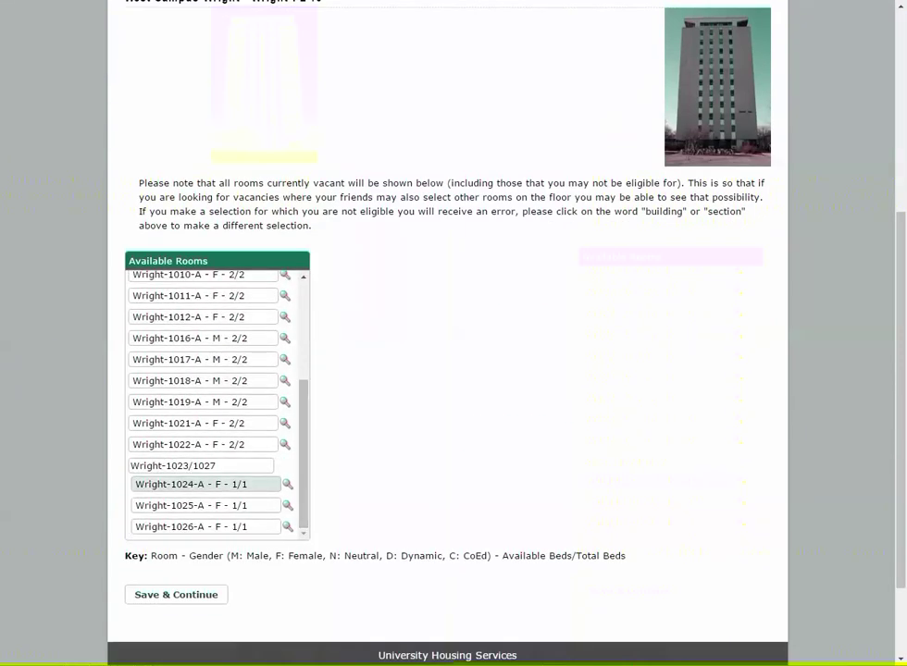
pyautogui.click(205, 484)
pyautogui.click(206, 506)
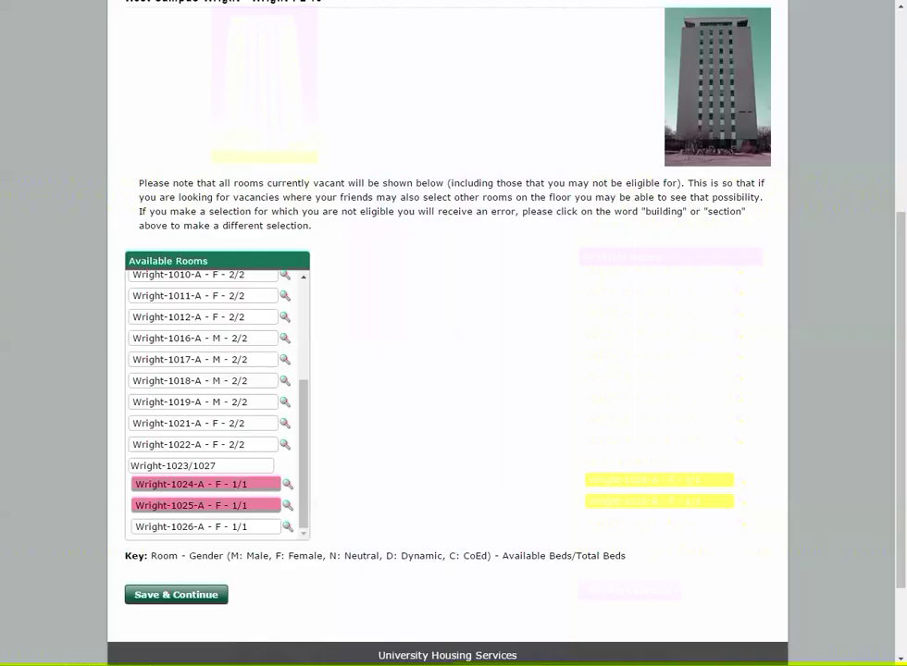
pyautogui.click(175, 594)
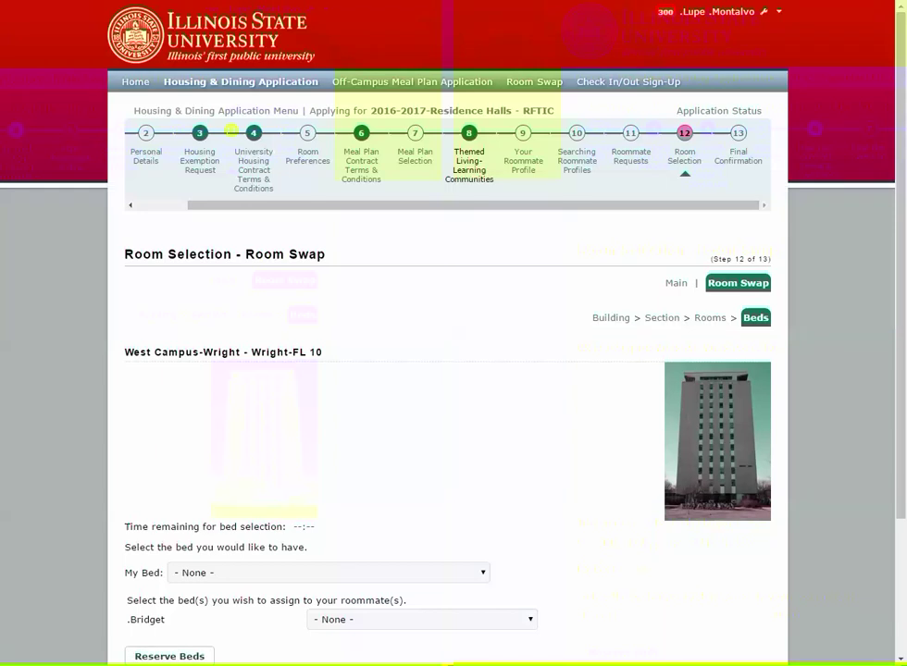
# Reserve bed Wright-1024-A1 for the applicant and bed Wright-1025-A1 for the matched roommate.
pyautogui.scroll(-2, 447, 398)
pyautogui.click(328, 430)
pyautogui.click(211, 460)
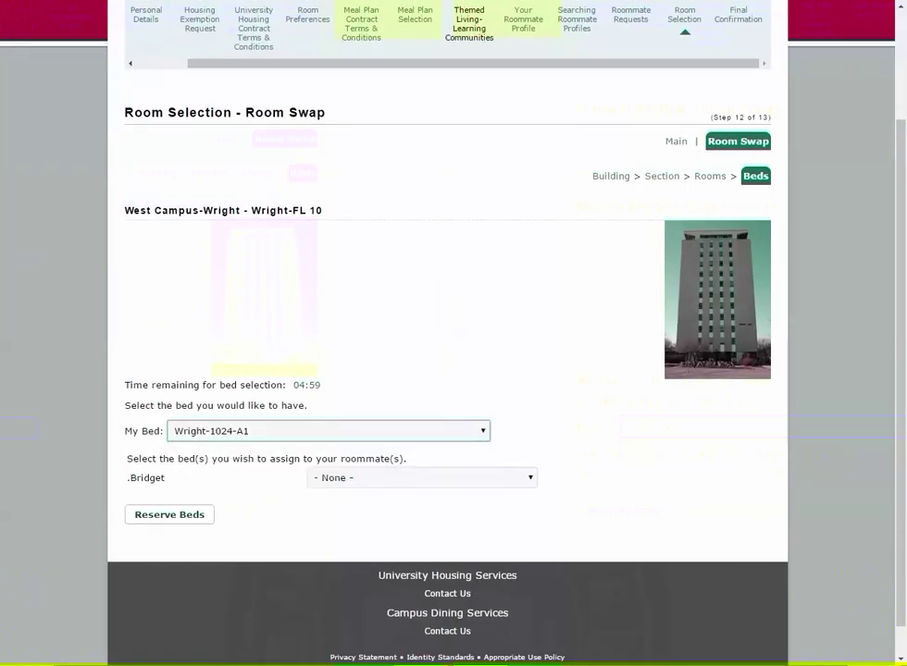
pyautogui.click(421, 477)
pyautogui.click(342, 507)
pyautogui.click(170, 514)
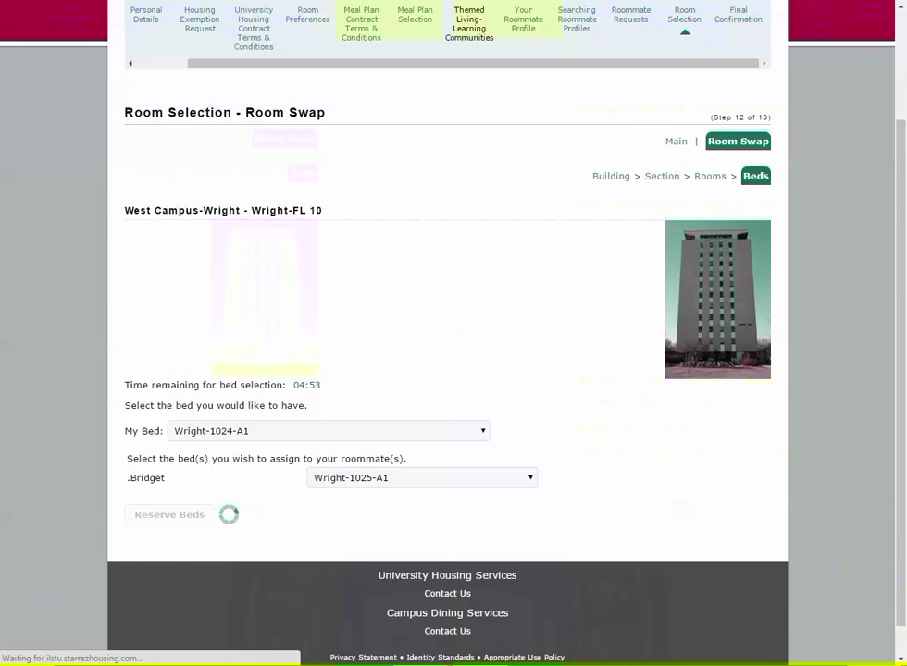
# Review the Wright-1024-A reservation and its room type, save the room selection, and complete the 2016-2017 residence halls application from the final confirmation.
pyautogui.scroll(-2, 453, 370)
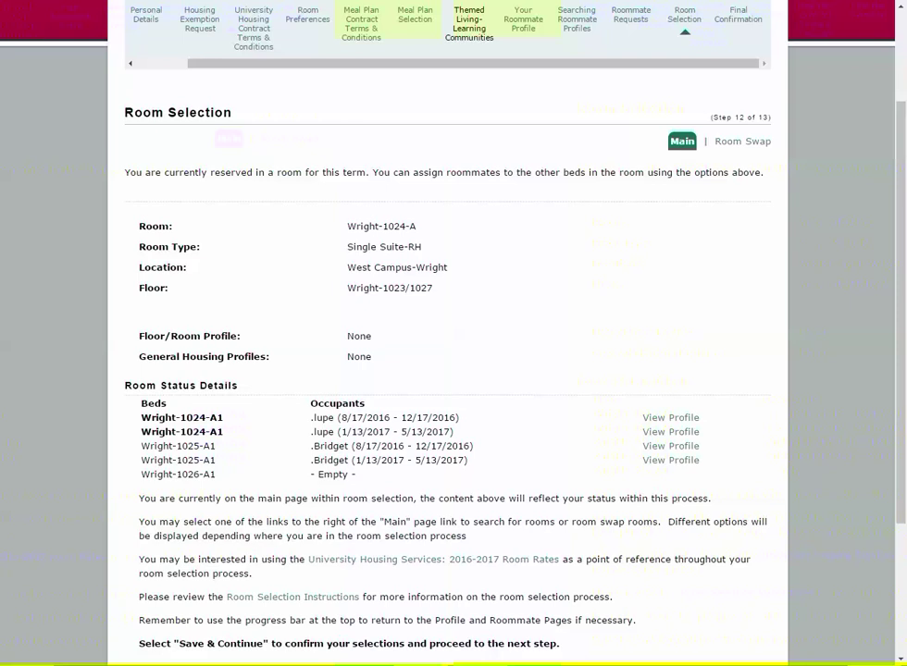
pyautogui.scroll(-4, 453, 370)
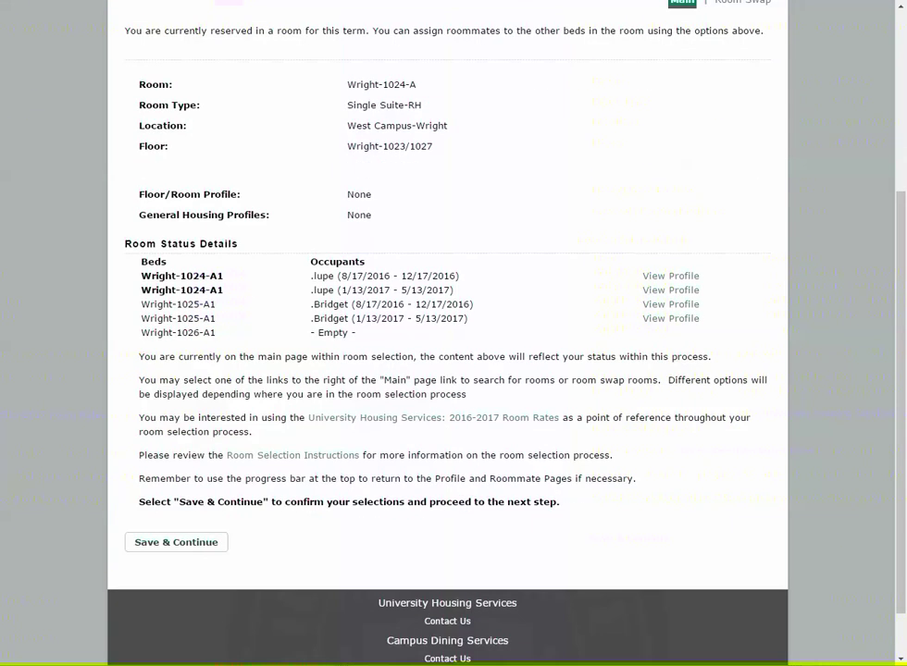
pyautogui.tripleClick(366, 106)
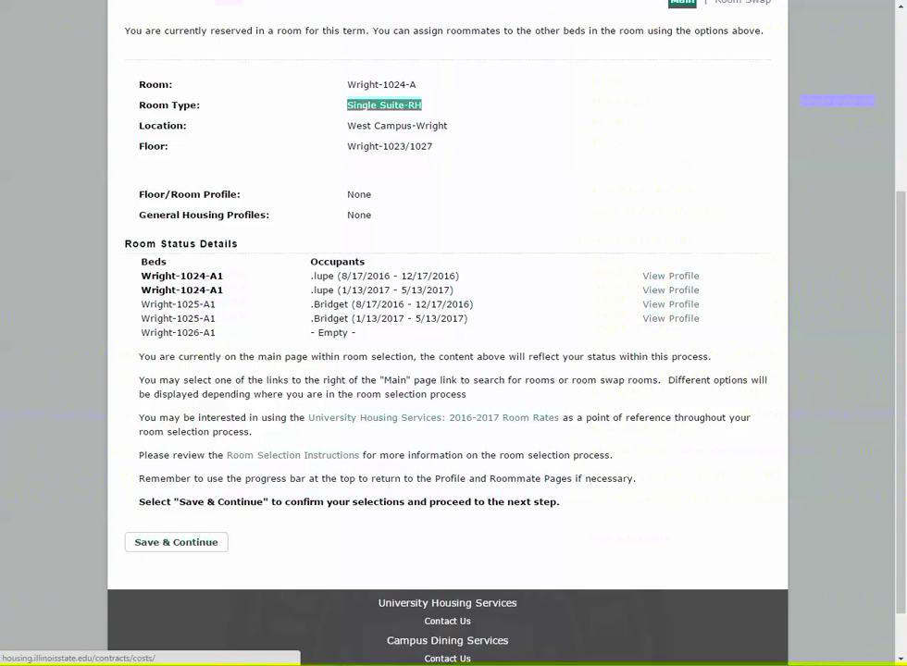
pyautogui.click(176, 541)
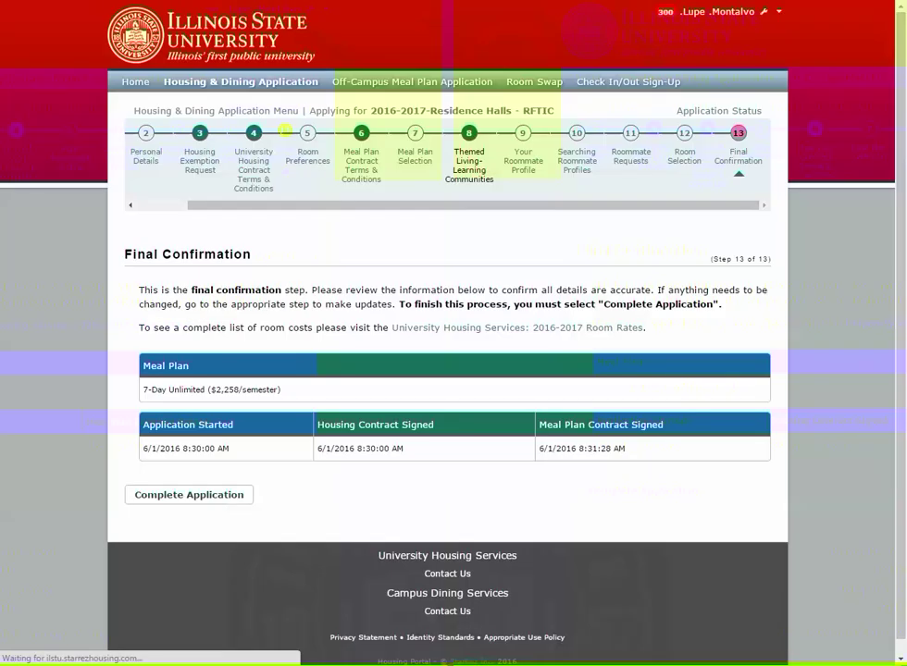
pyautogui.click(189, 494)
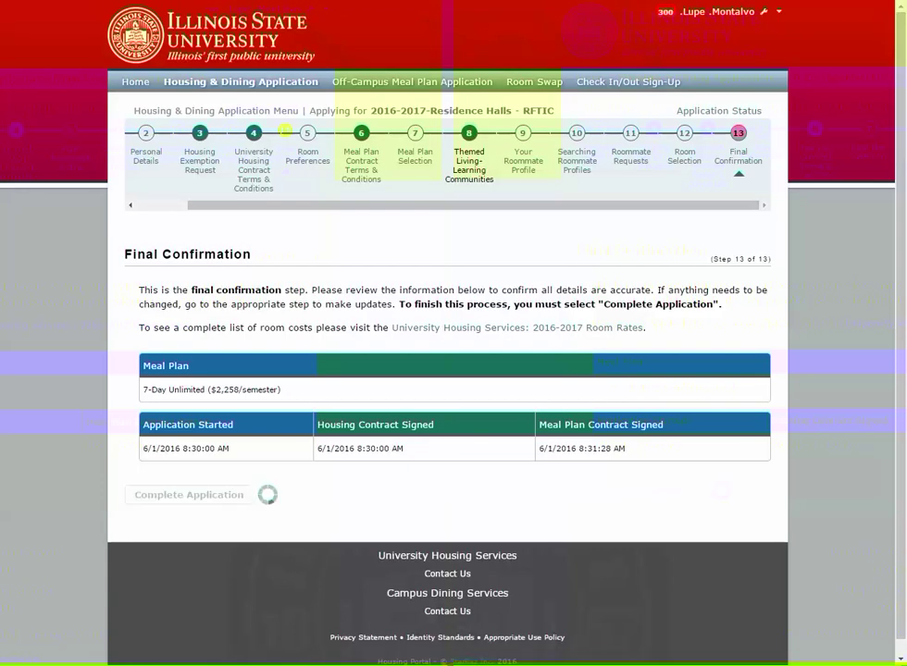
pyautogui.scroll(-3, 453, 370)
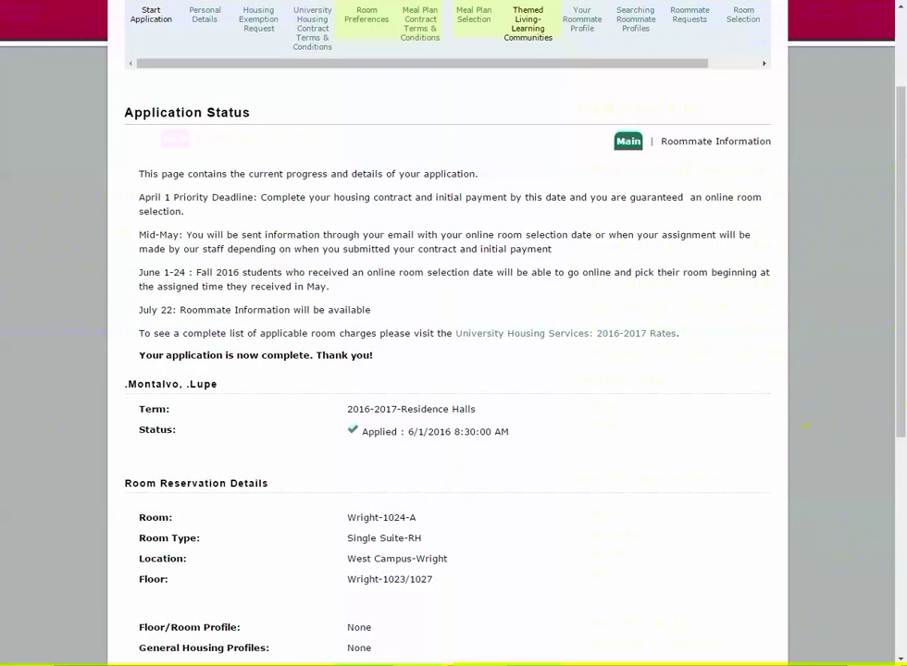